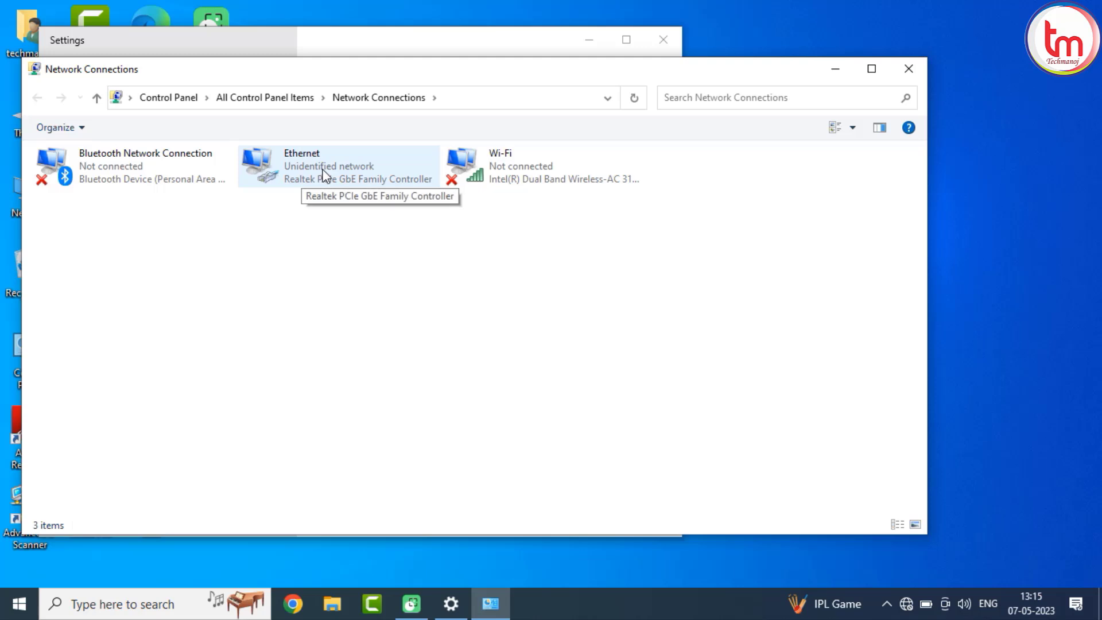
Open the SADP Tool from the desktop.
left_click(835, 71)
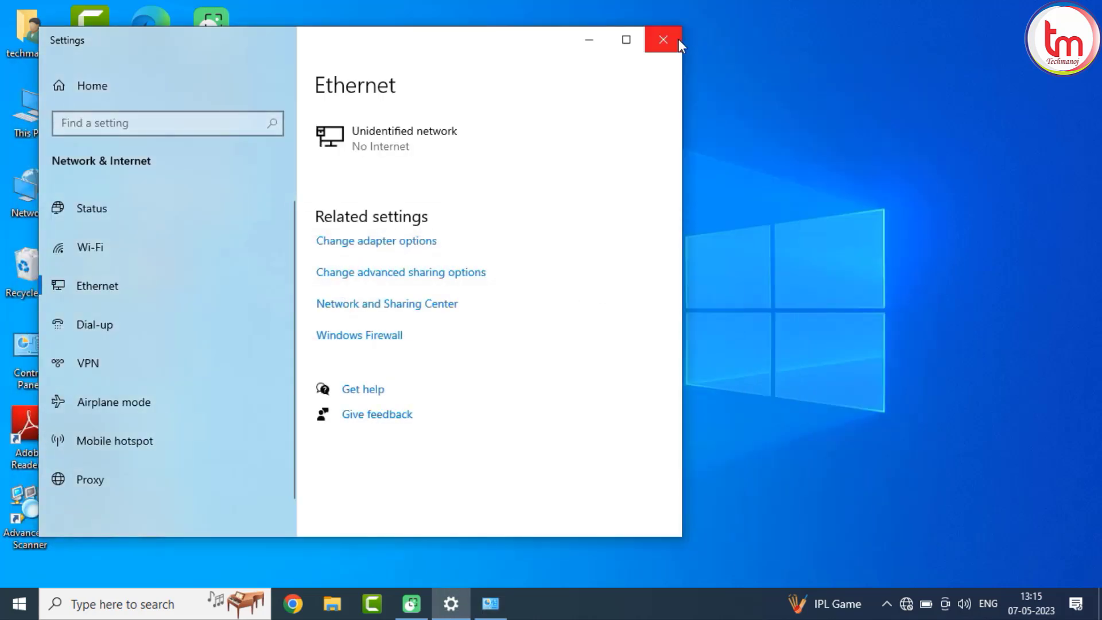
left_click(589, 40)
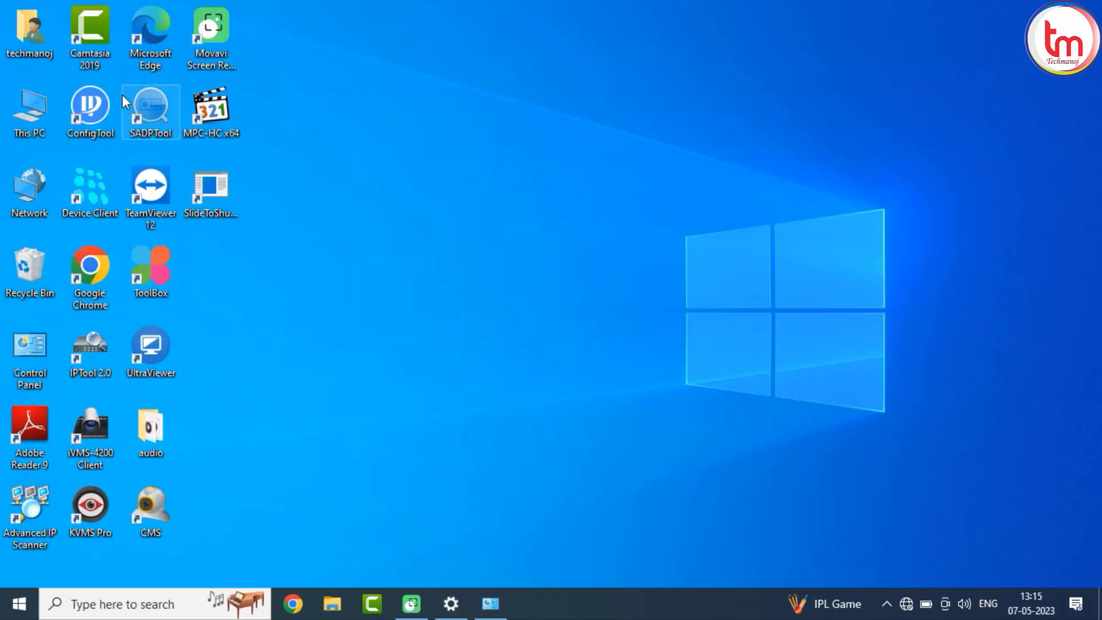
double_click(146, 133)
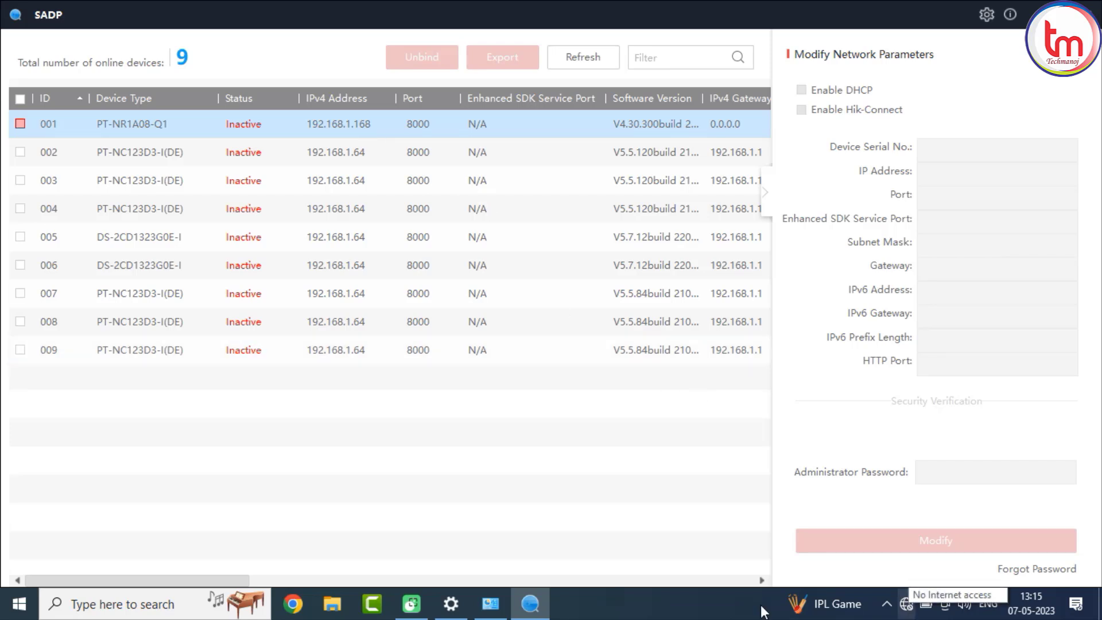
Give the Ethernet connection a static IPv4 address 192.168.1.28 with subnet mask 255.255.255.0 and save it.
mouse_move(454, 604)
left_click(490, 604)
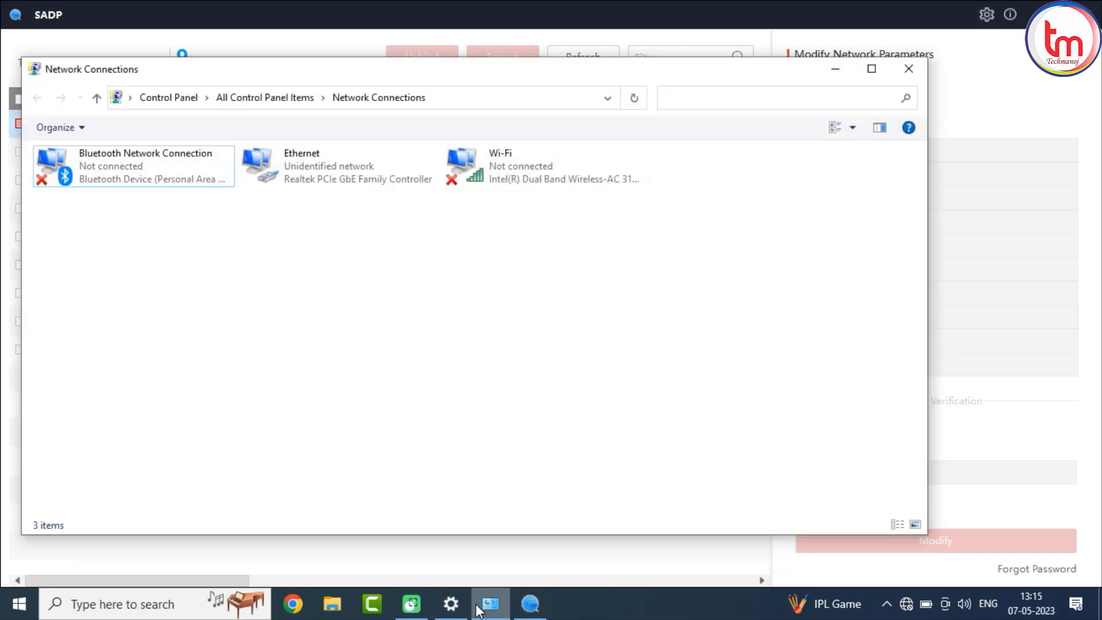
right_click(315, 165)
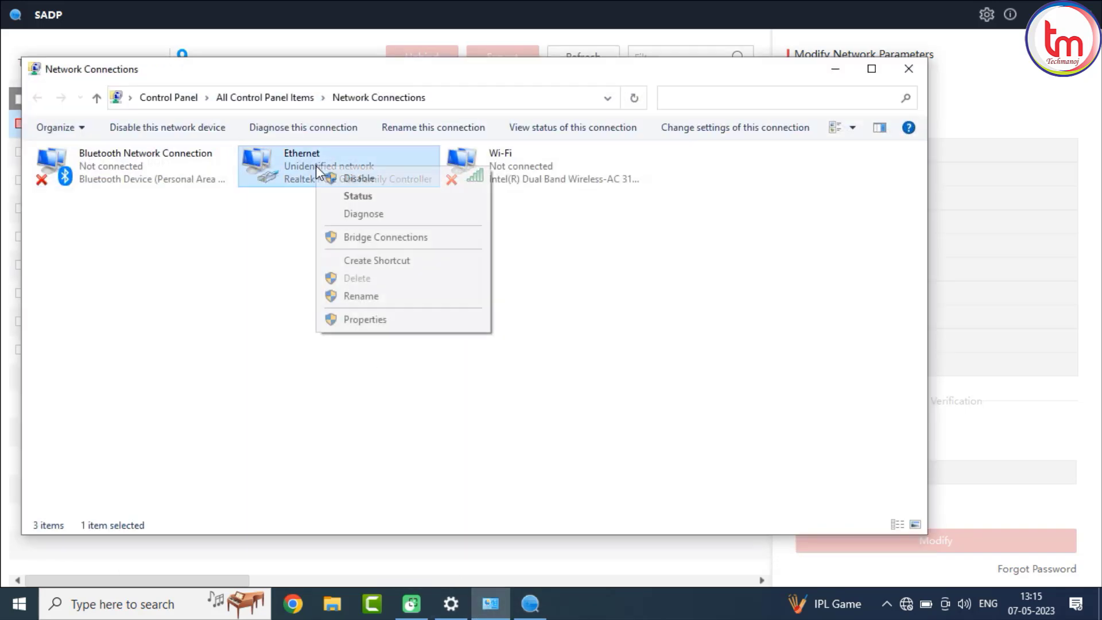
left_click(360, 319)
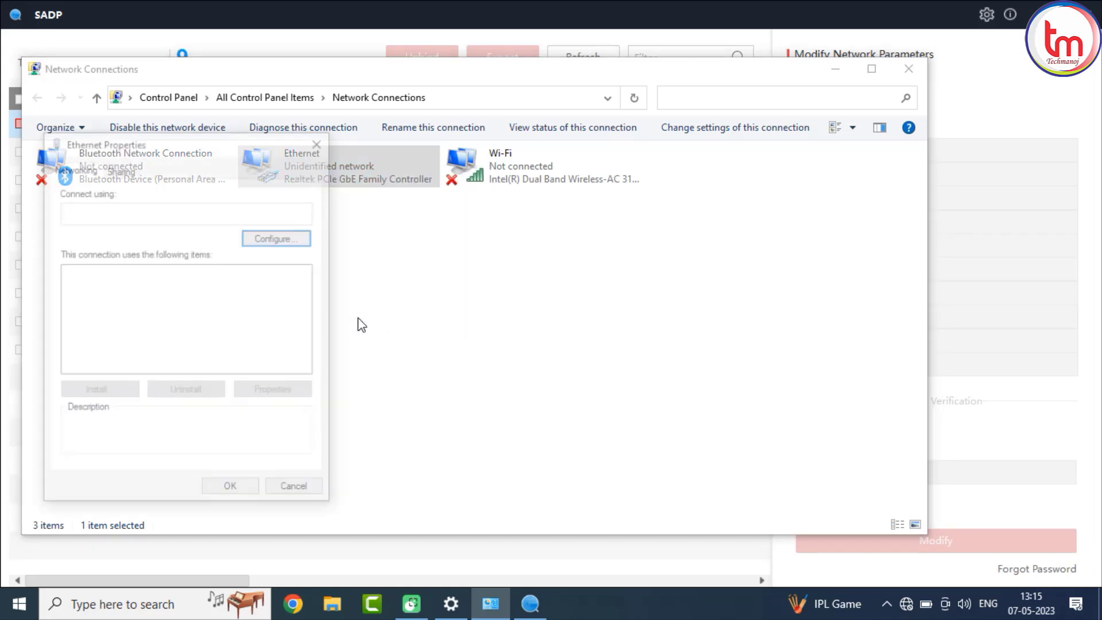
double_click(218, 309)
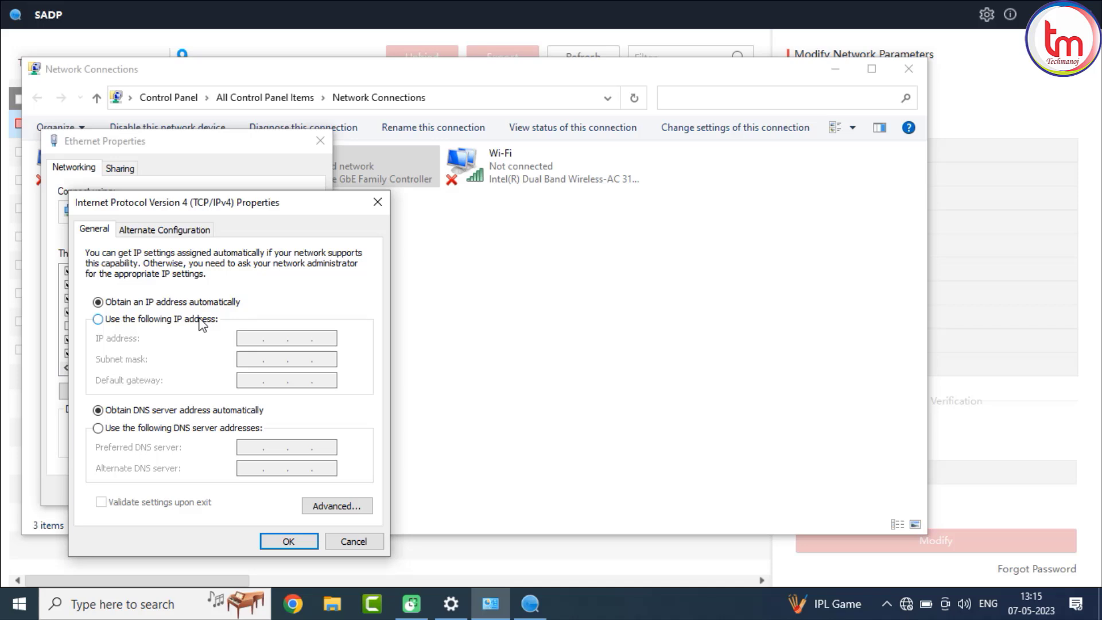
left_click(201, 322)
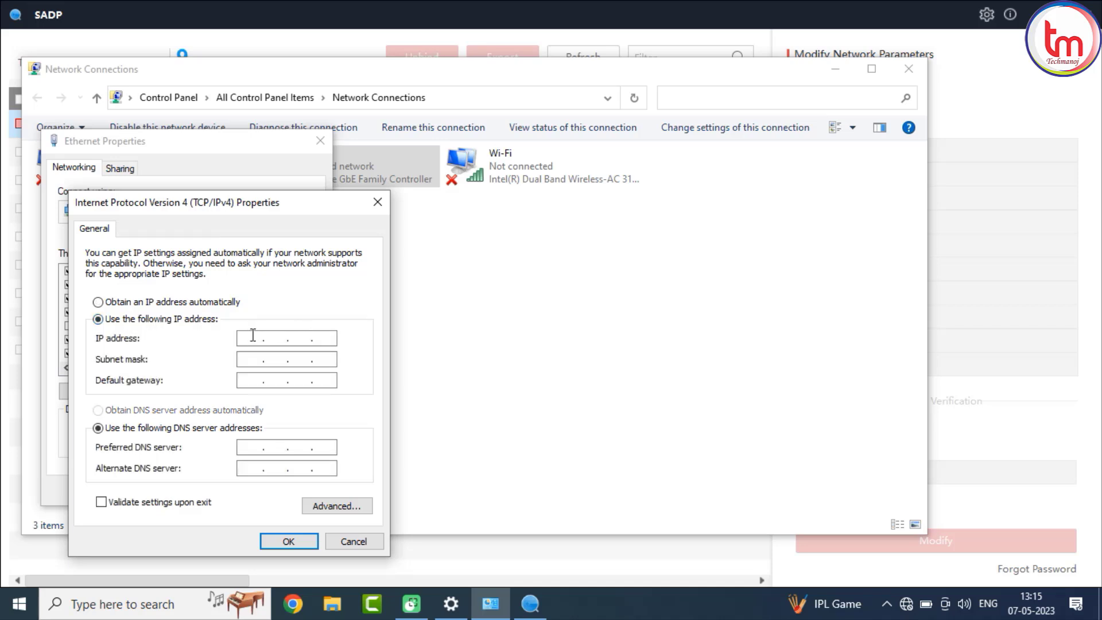
type("192 . 168 . 1 . 28")
left_click(252, 359)
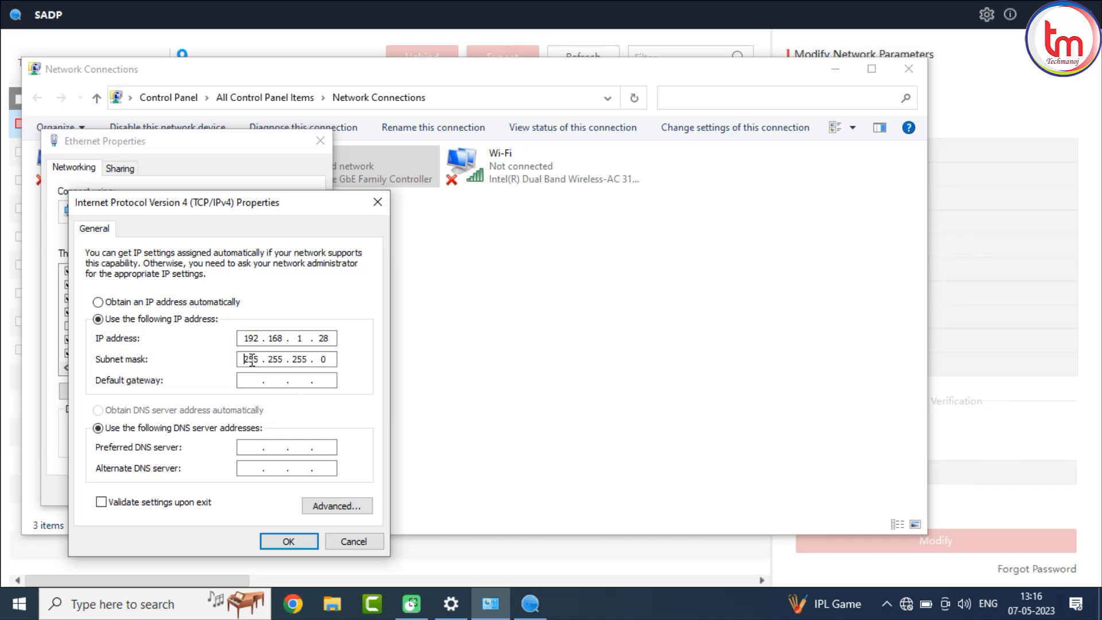
left_click(289, 541)
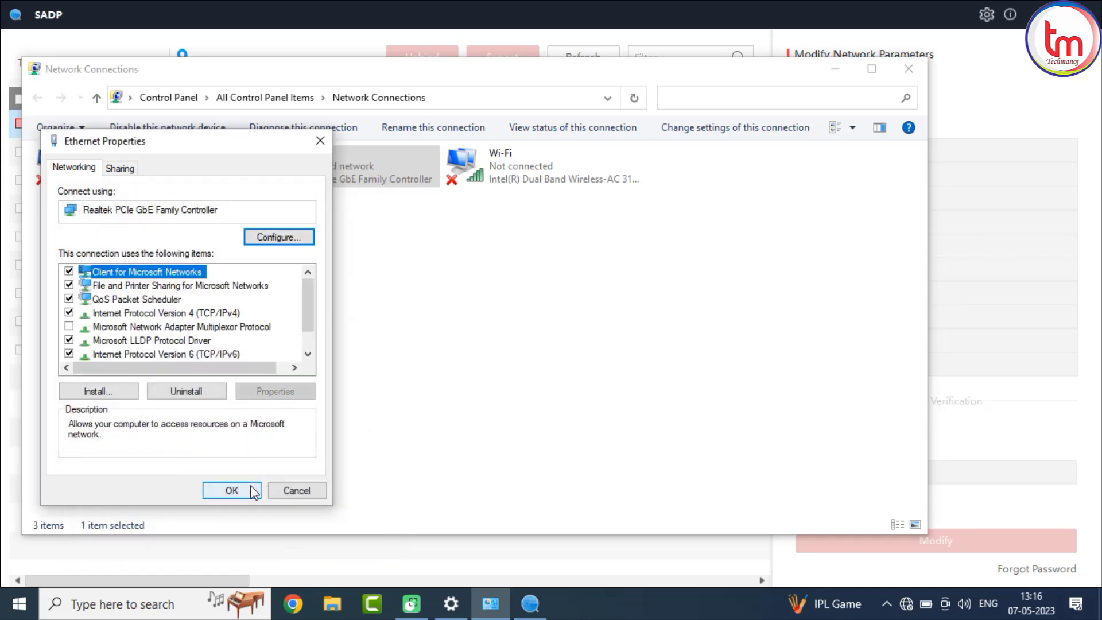
left_click(252, 489)
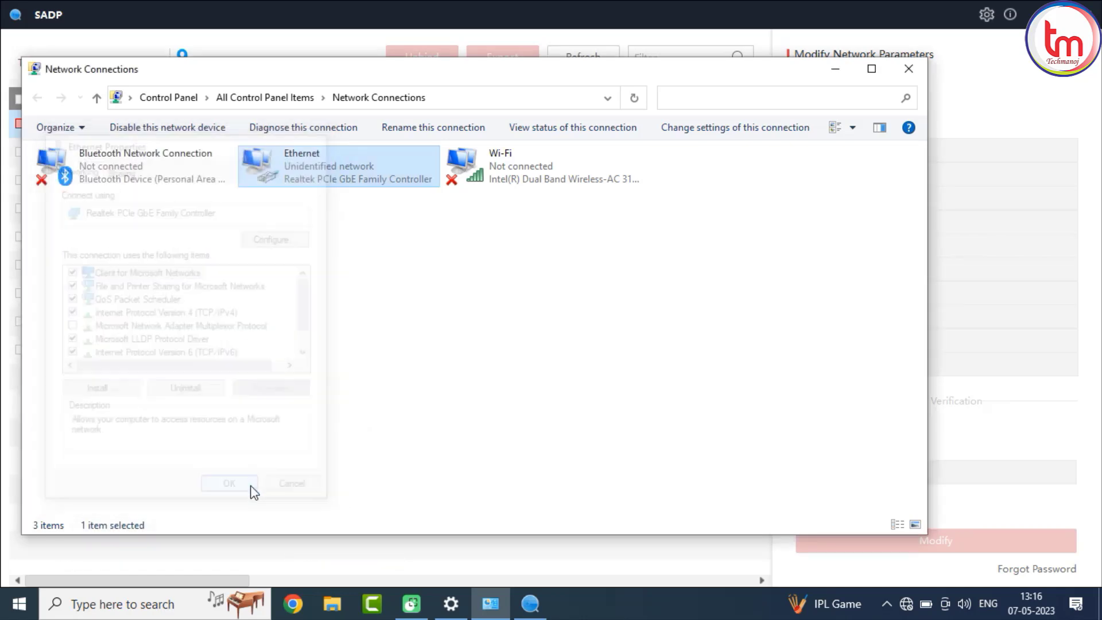
left_click(904, 73)
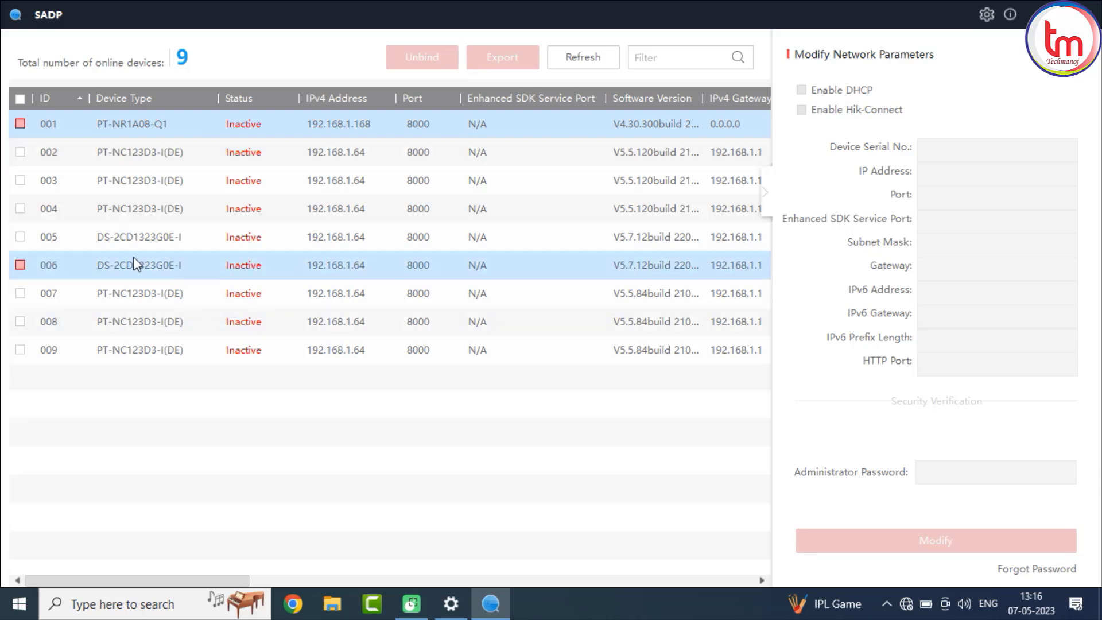
Check the activation status of devices 005 and 006 in the device list.
left_click(21, 237)
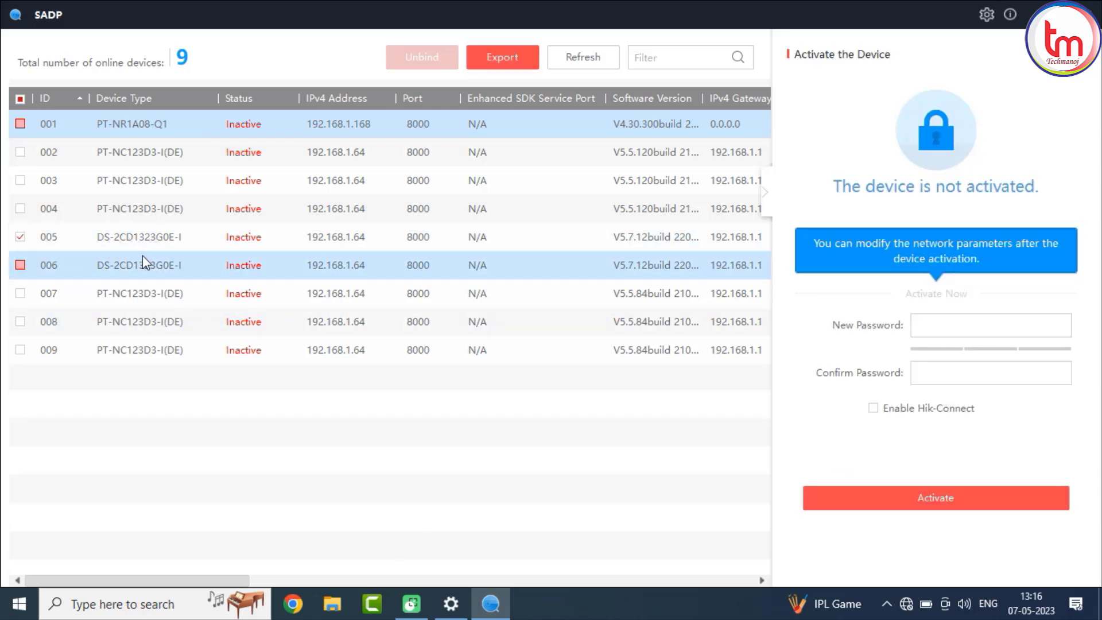
left_click(20, 265)
left_click(20, 237)
left_click(20, 265)
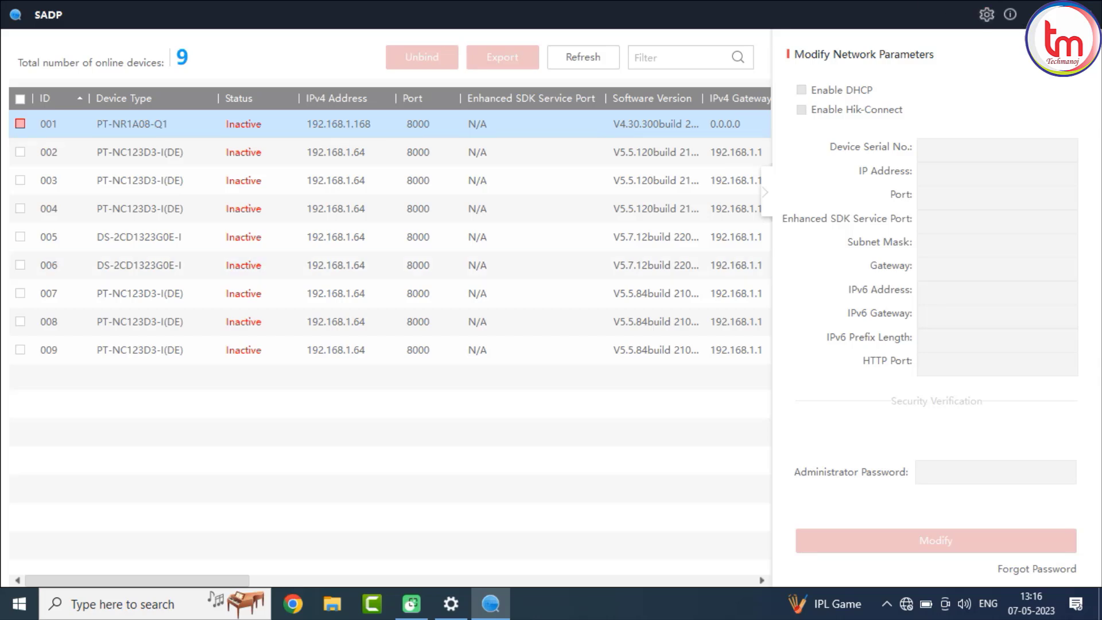
Open the camera's web page at 192.168.1.168 in Microsoft Edge.
left_click(1034, 15)
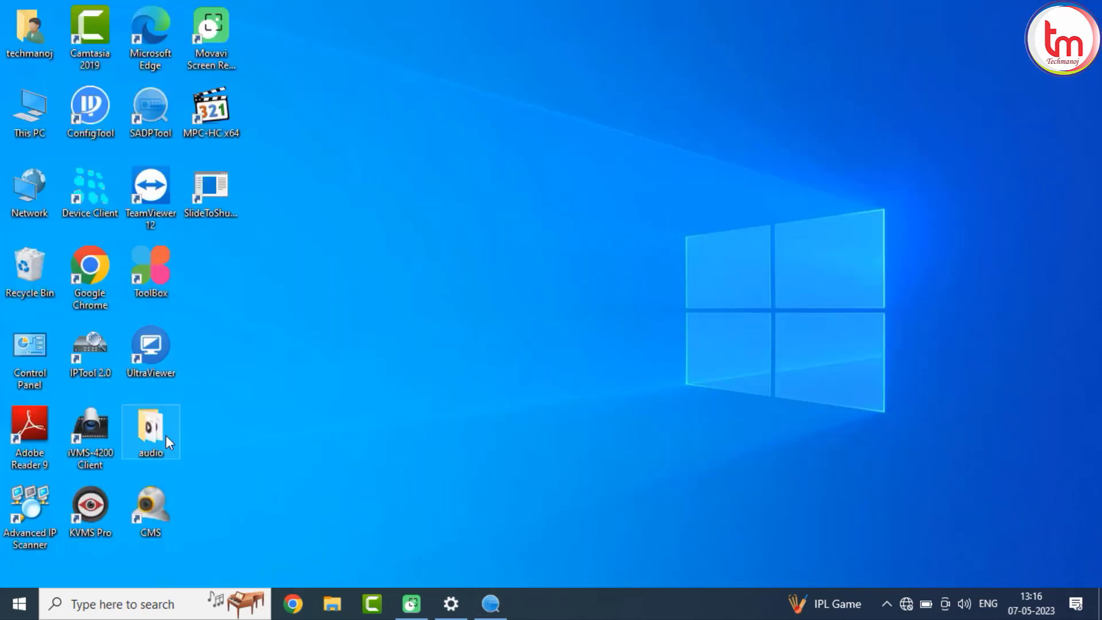
double_click(151, 47)
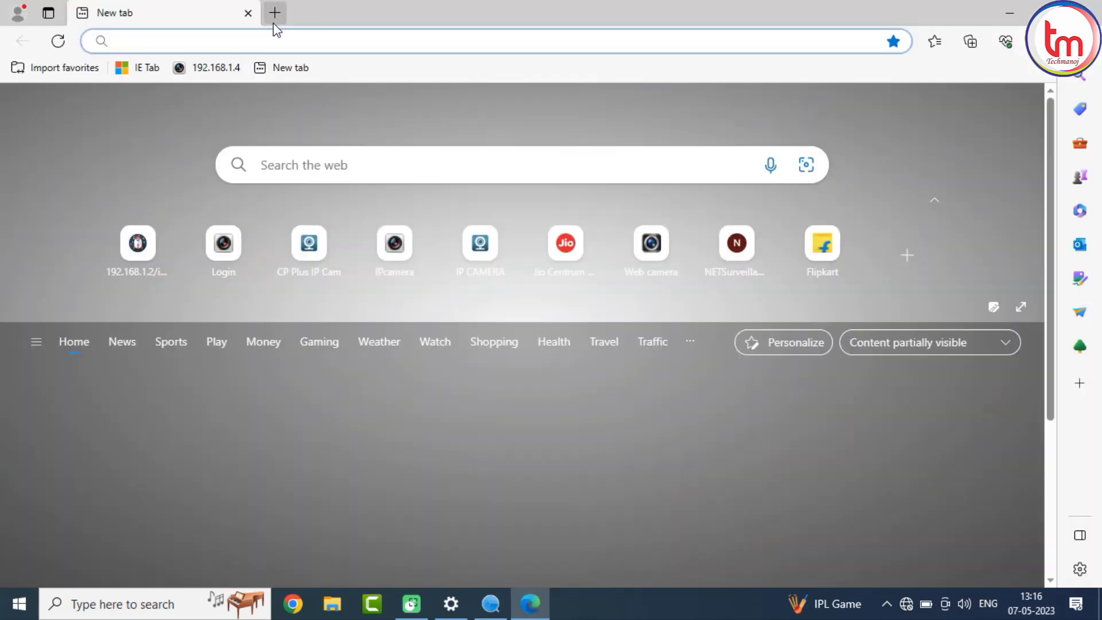
type("192.")
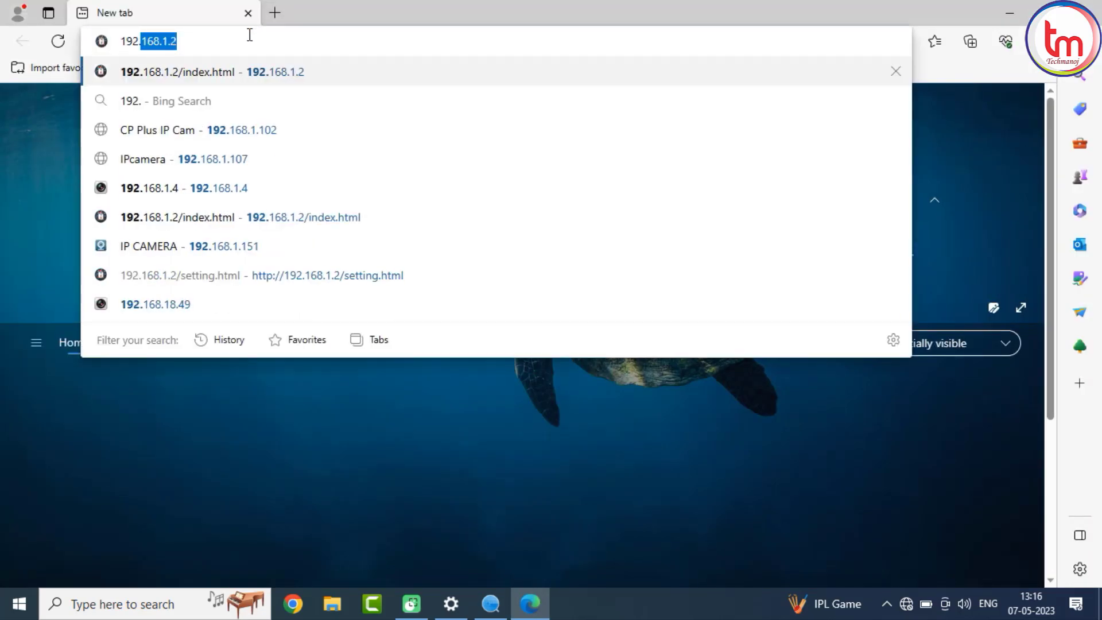
type("168.1.")
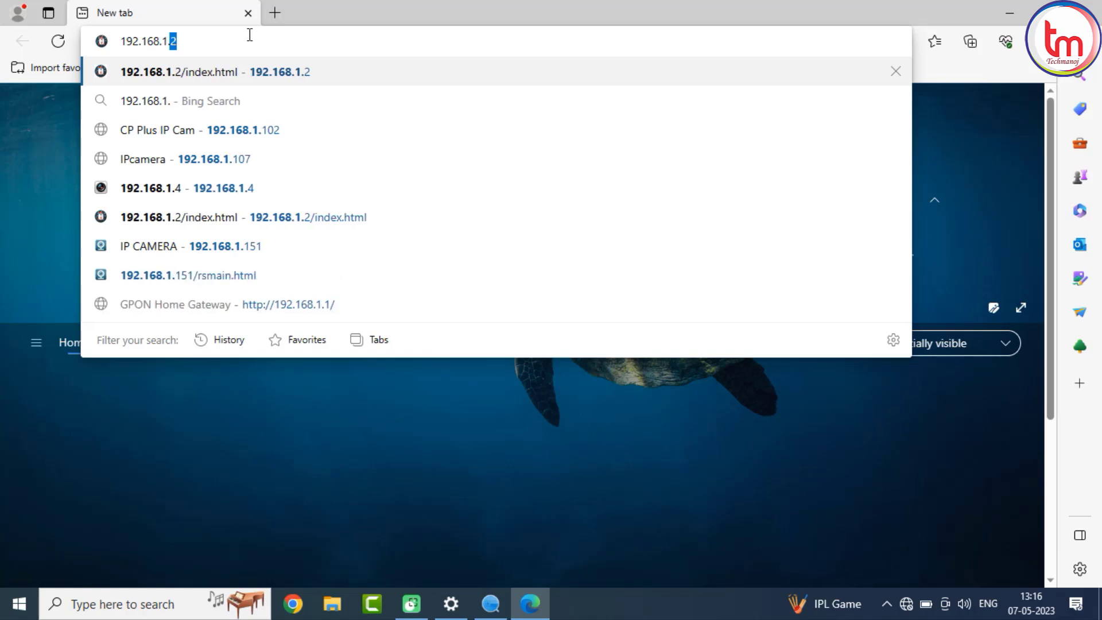
type("168")
key("Return")
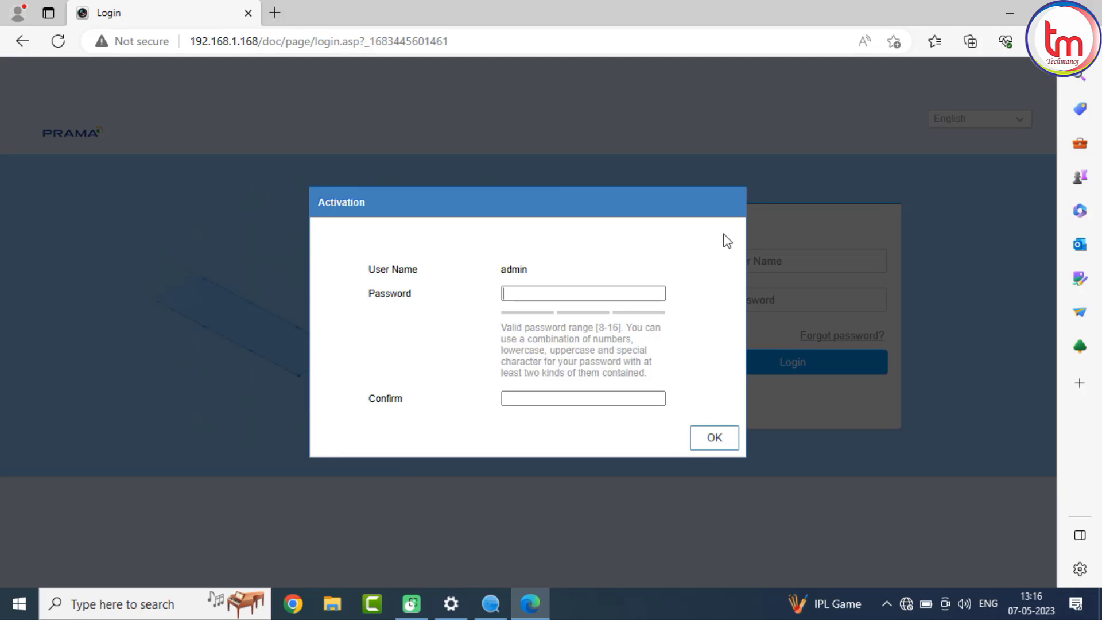
Set and confirm the admin activation password for the camera and submit the activation.
left_click(557, 293)
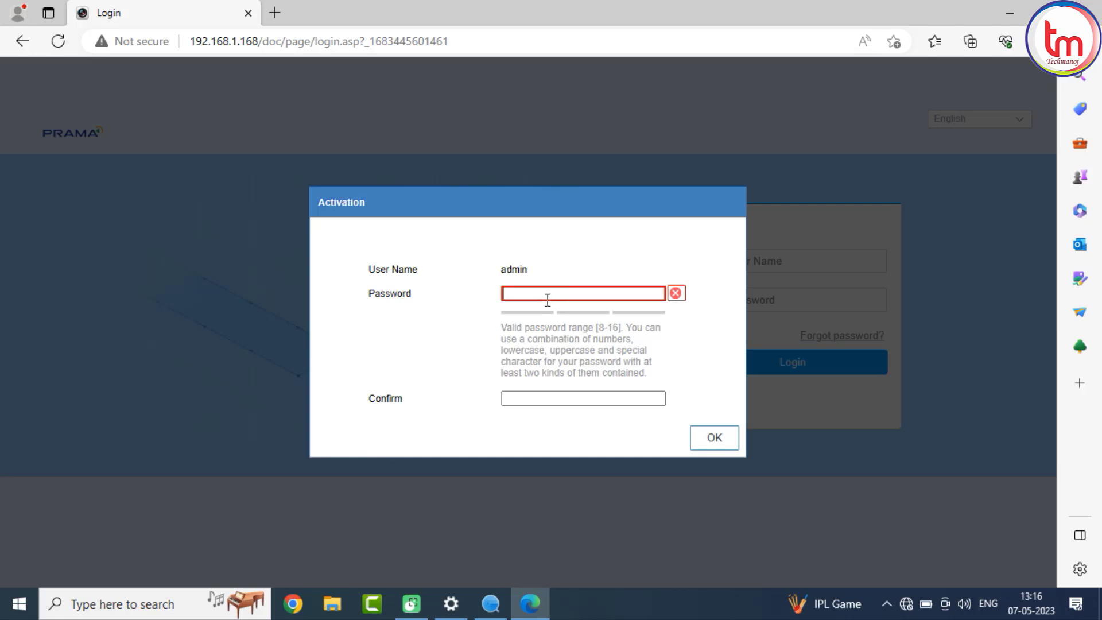
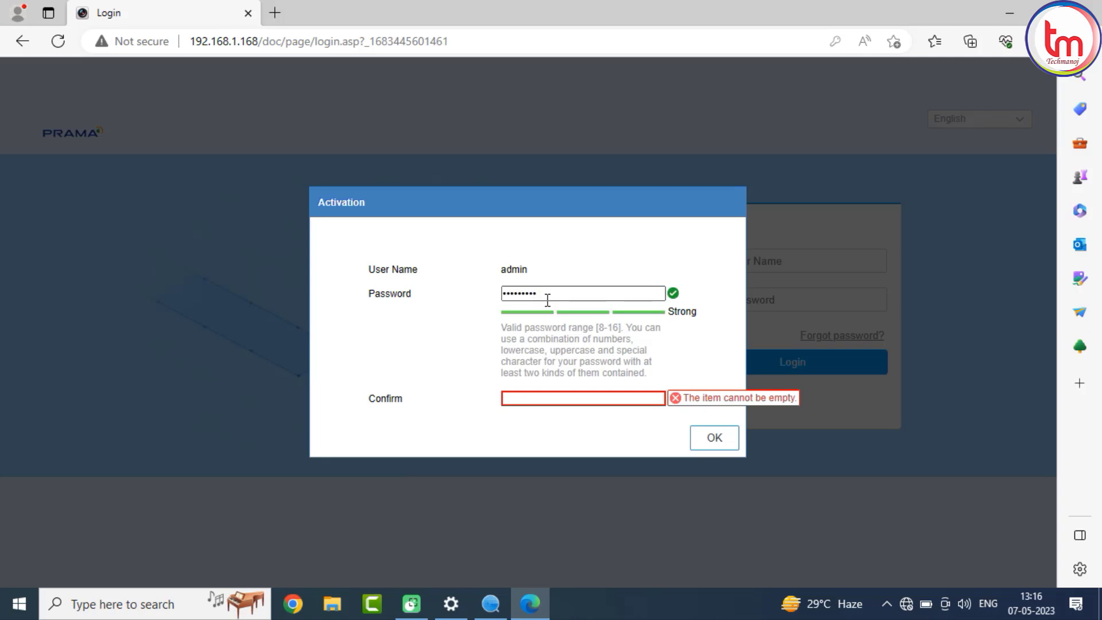
key("Tab")
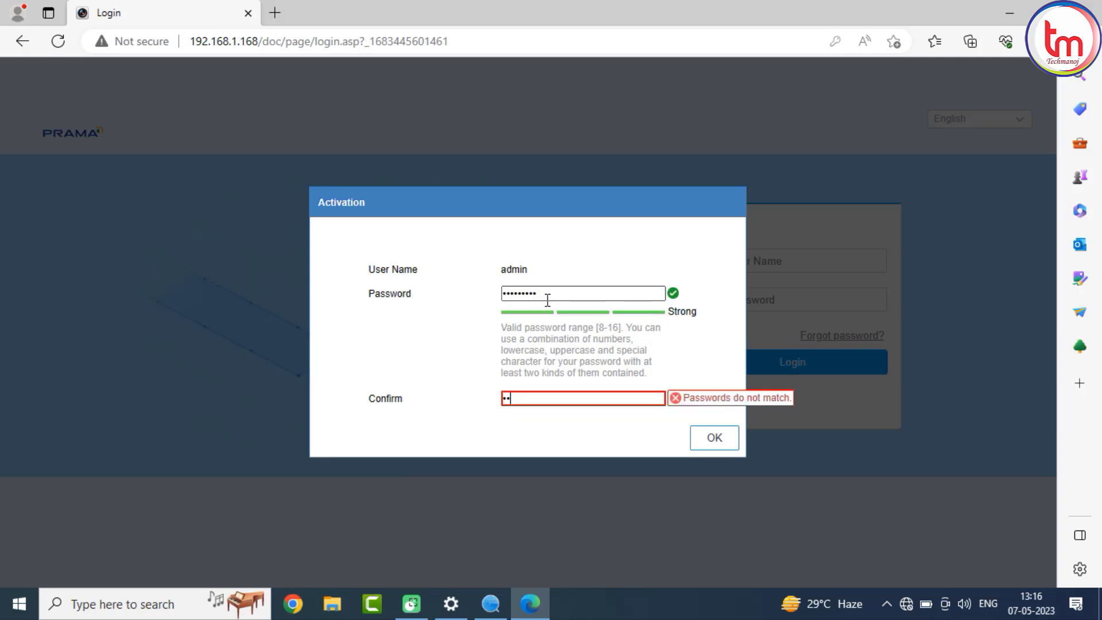
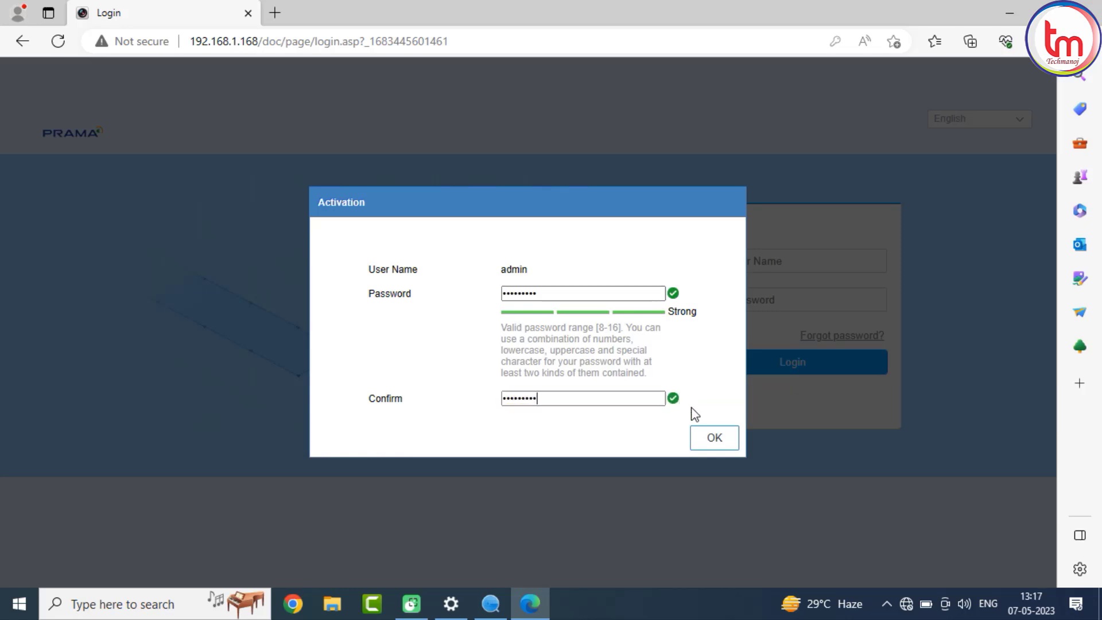
left_click(698, 443)
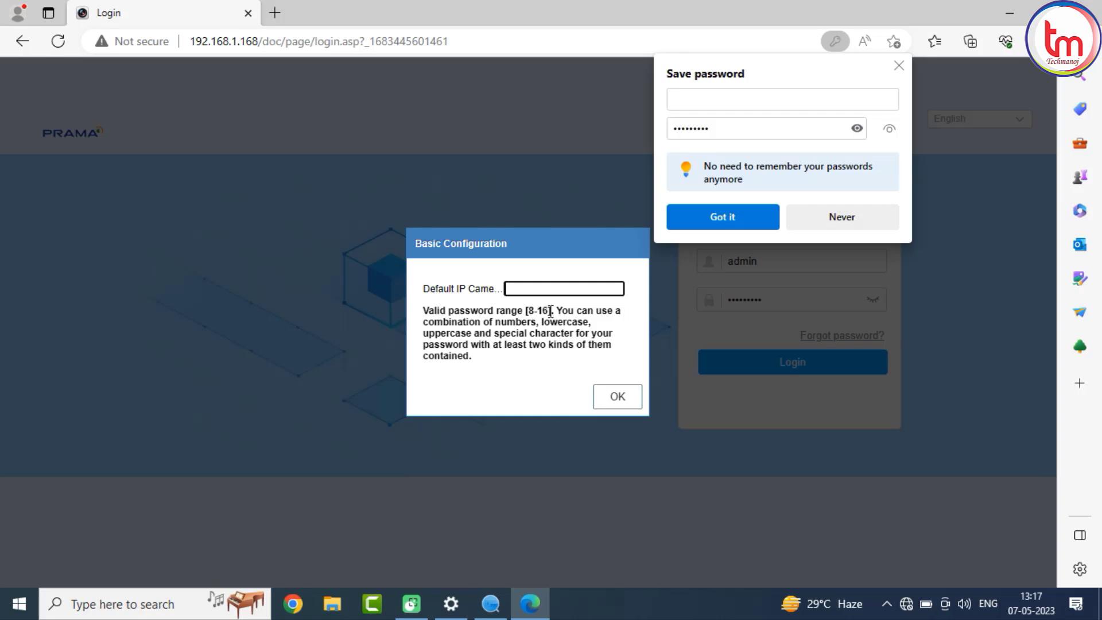
Enter the default IP camera password in the basic configuration and confirm it.
left_click(616, 398)
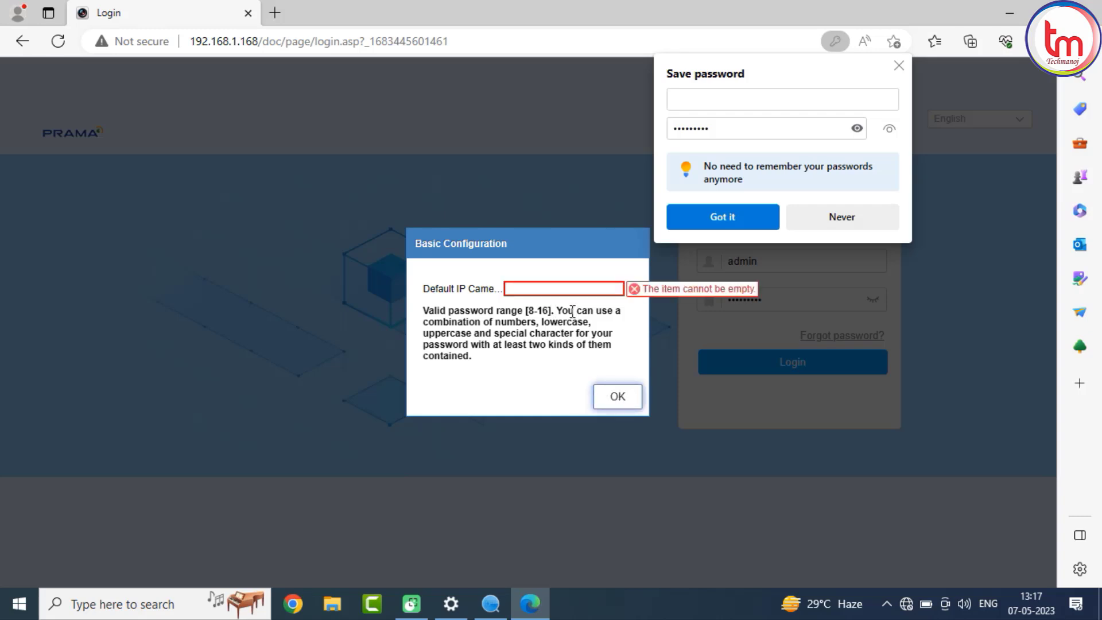
left_click(538, 289)
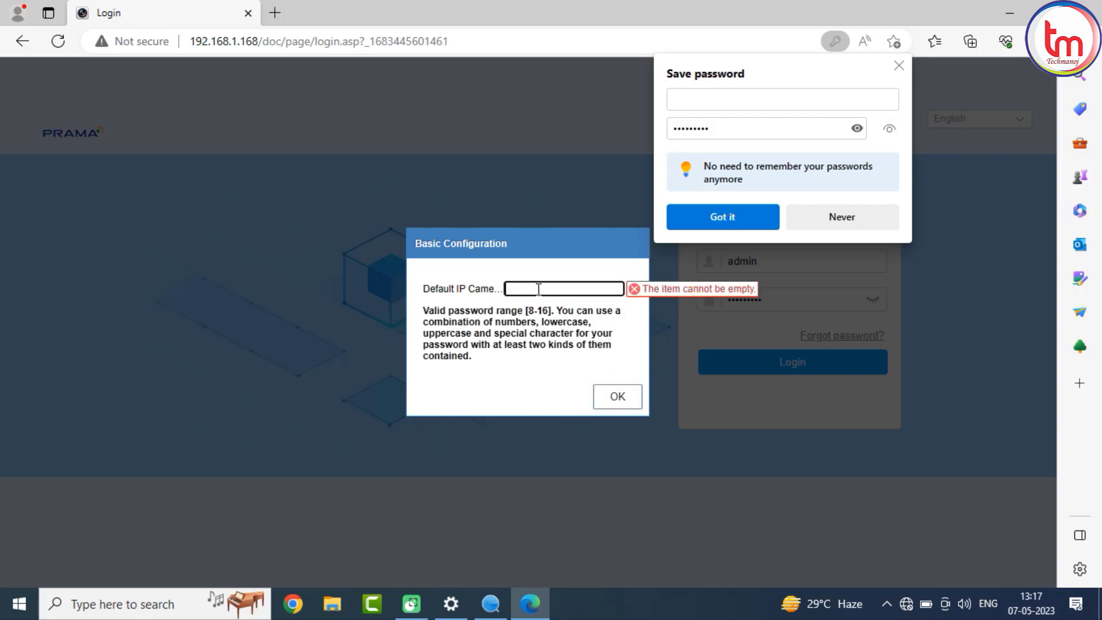
type("••••")
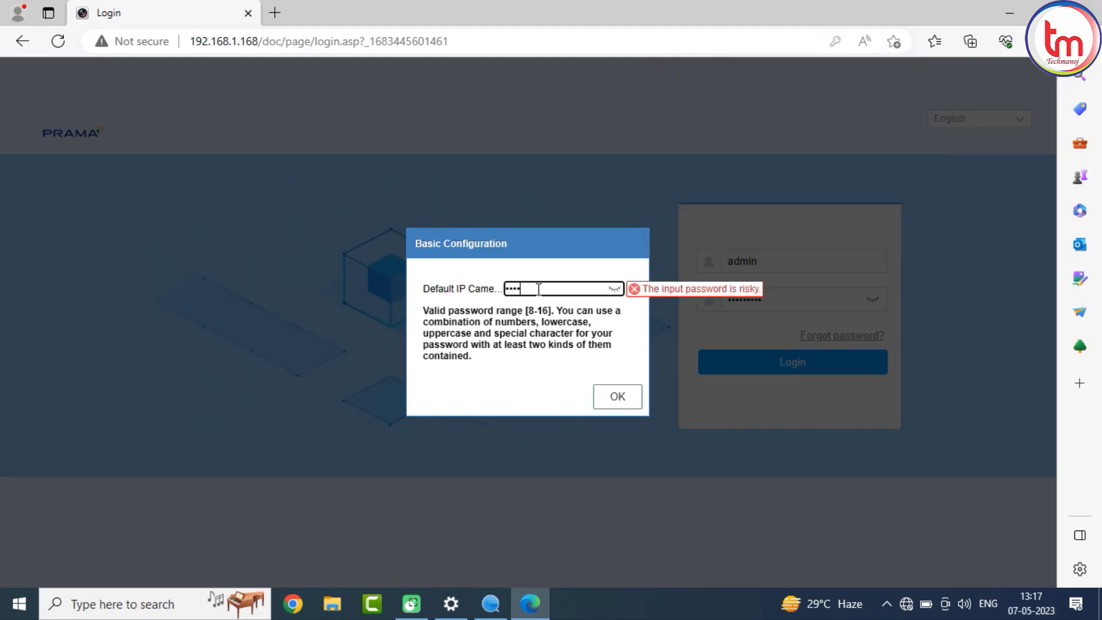
type("•••••")
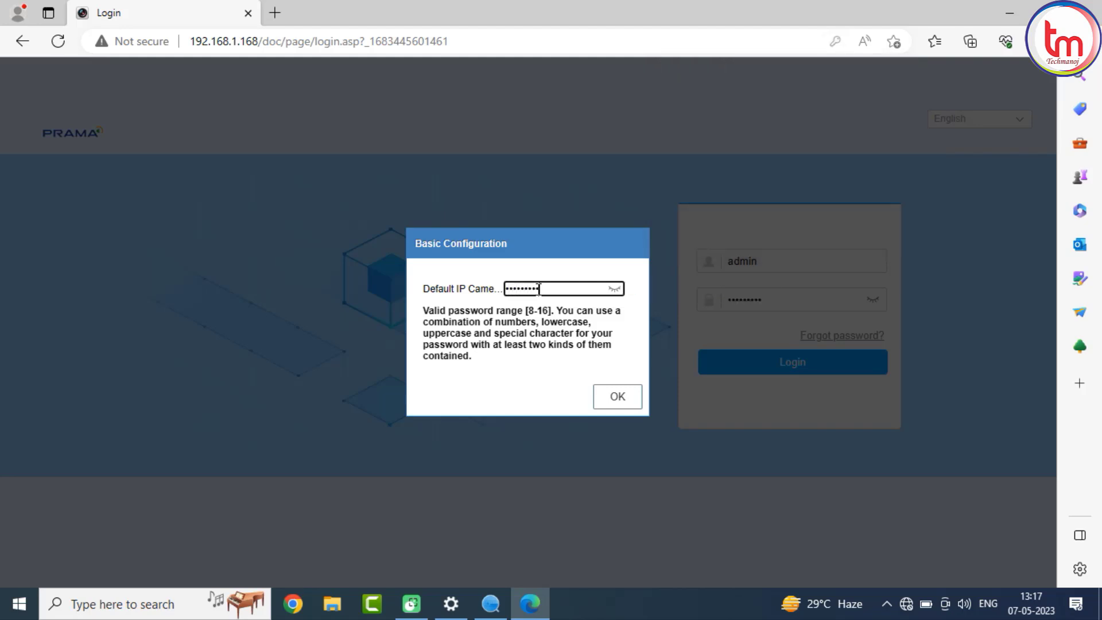
left_click(609, 395)
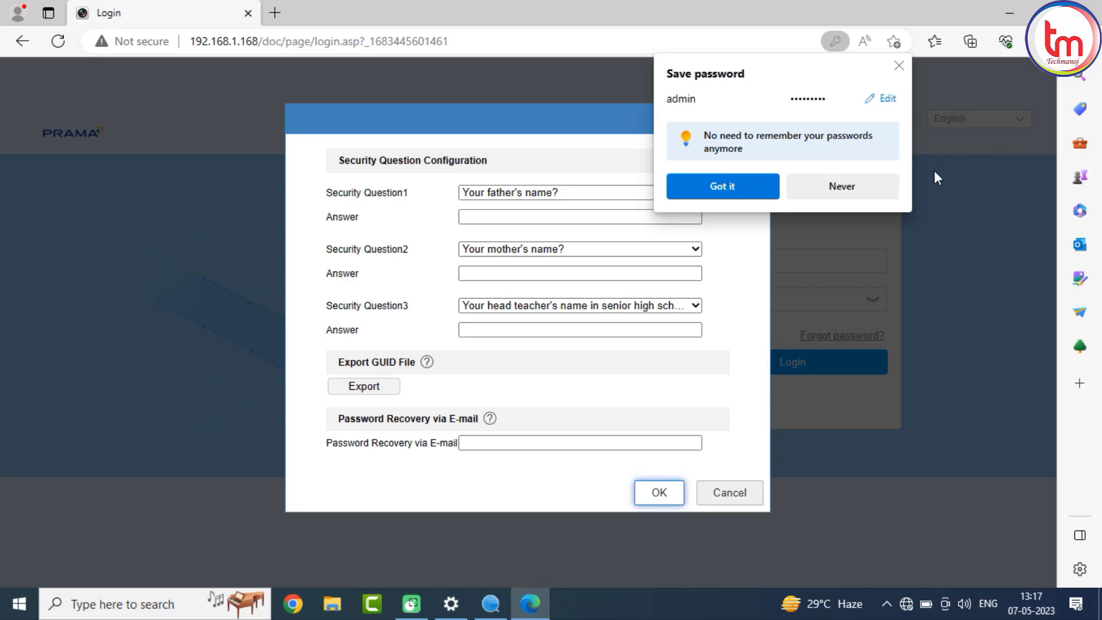
Dismiss the browser's save-password prompt, keep the default security questions, and fill in answers for the first two.
left_click(899, 68)
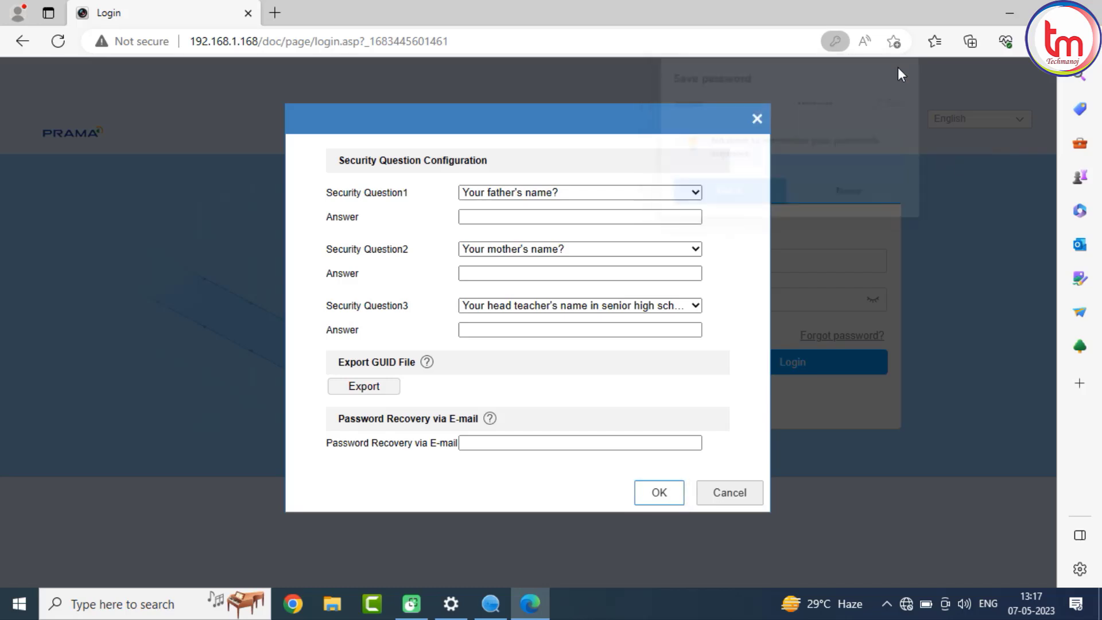
left_click(515, 216)
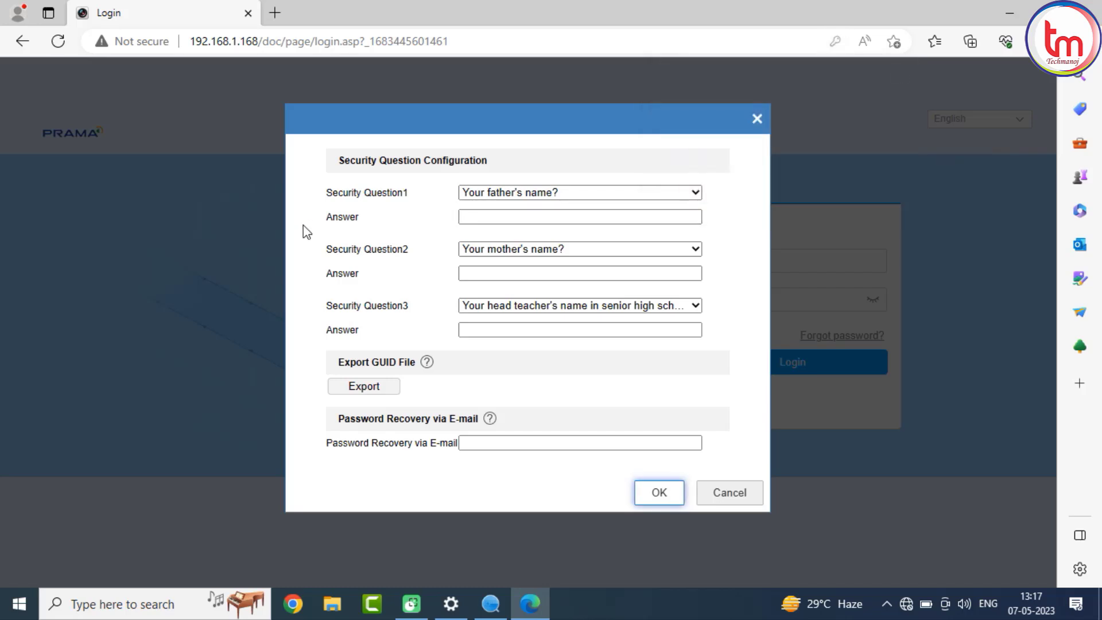
left_click(555, 197)
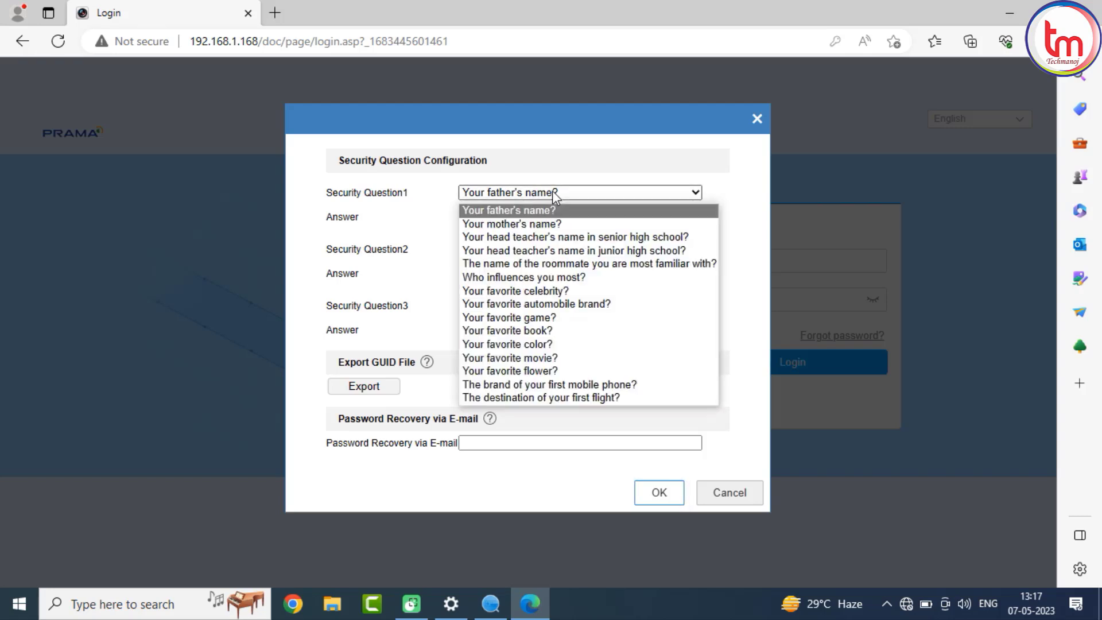
left_click(542, 210)
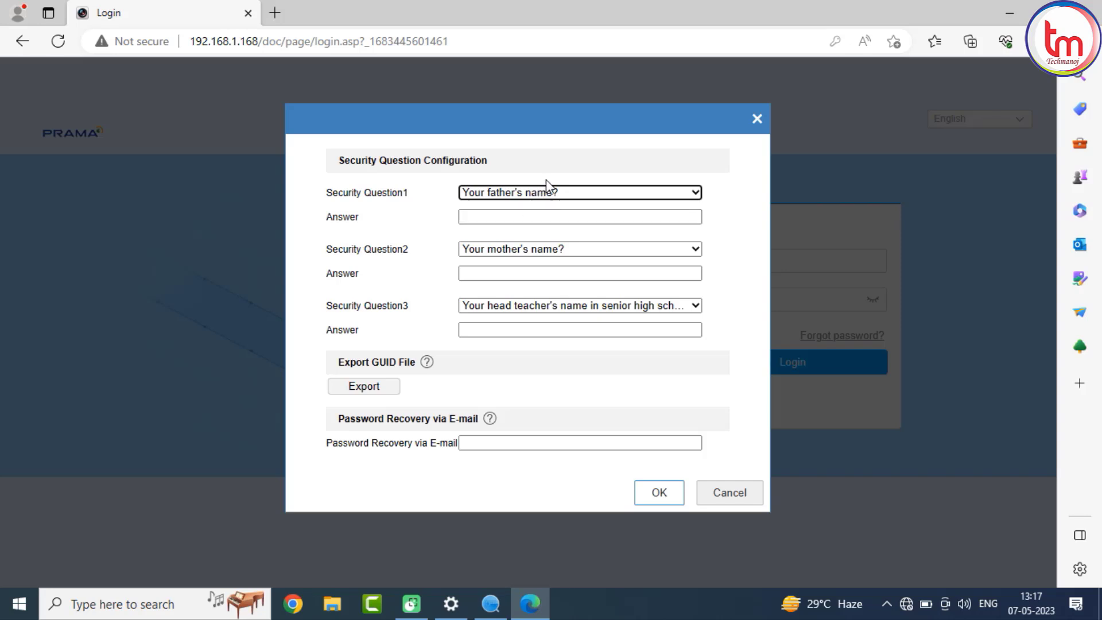
left_click(545, 196)
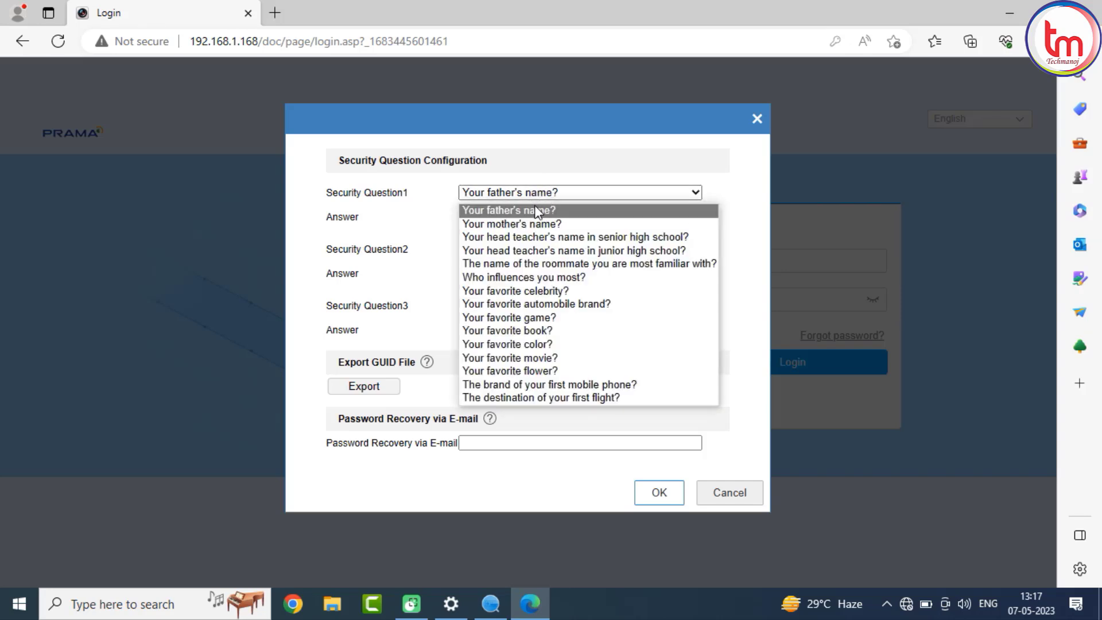
left_click(535, 207)
left_click(505, 214)
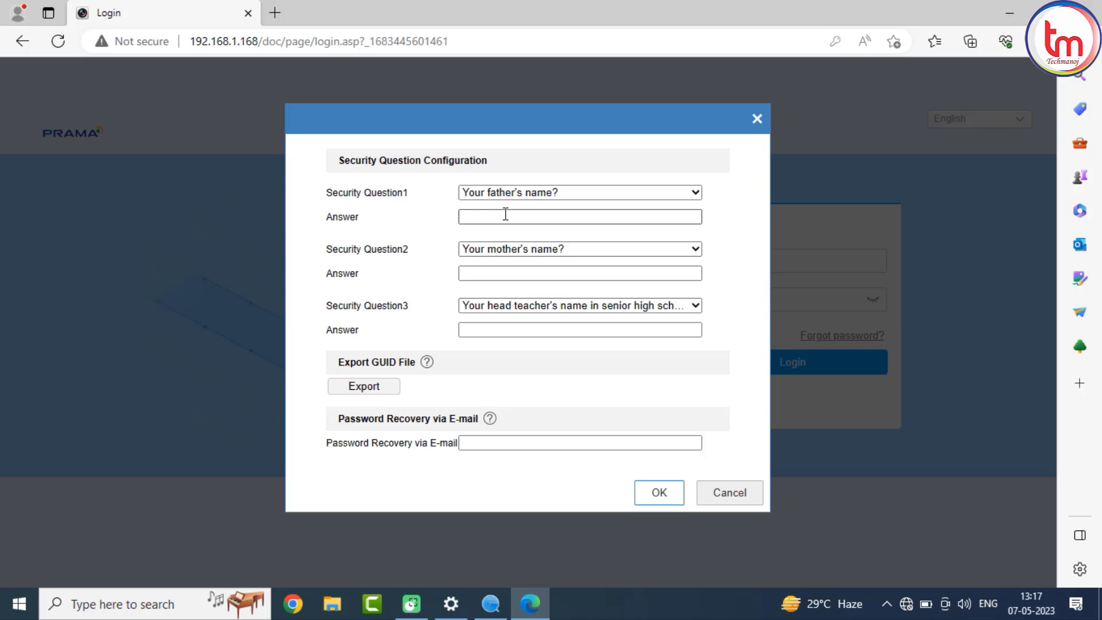
left_click(502, 270)
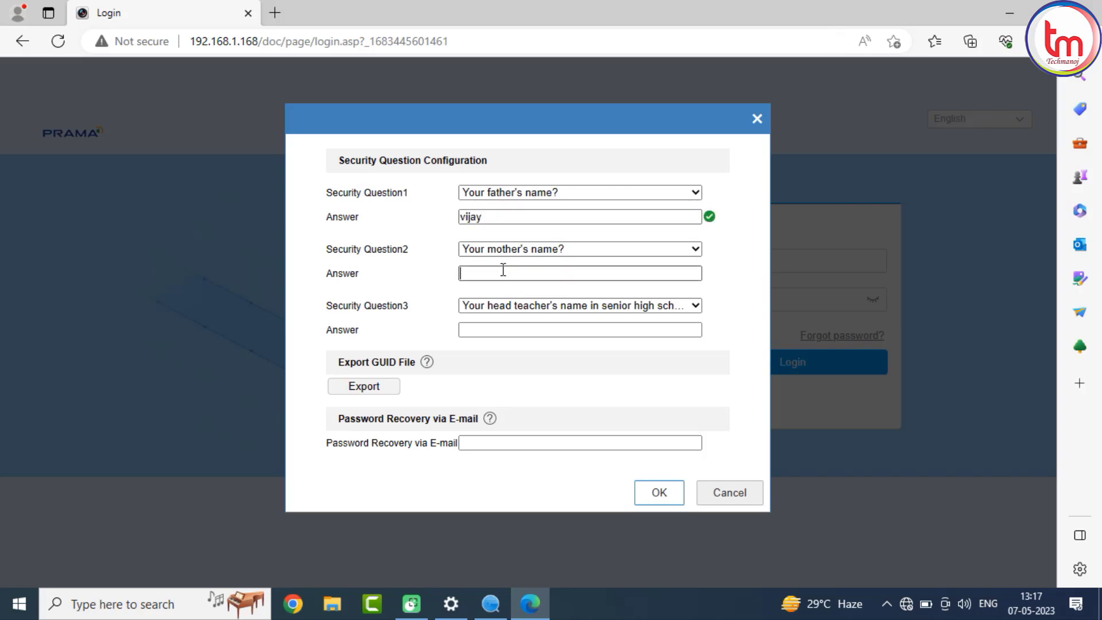
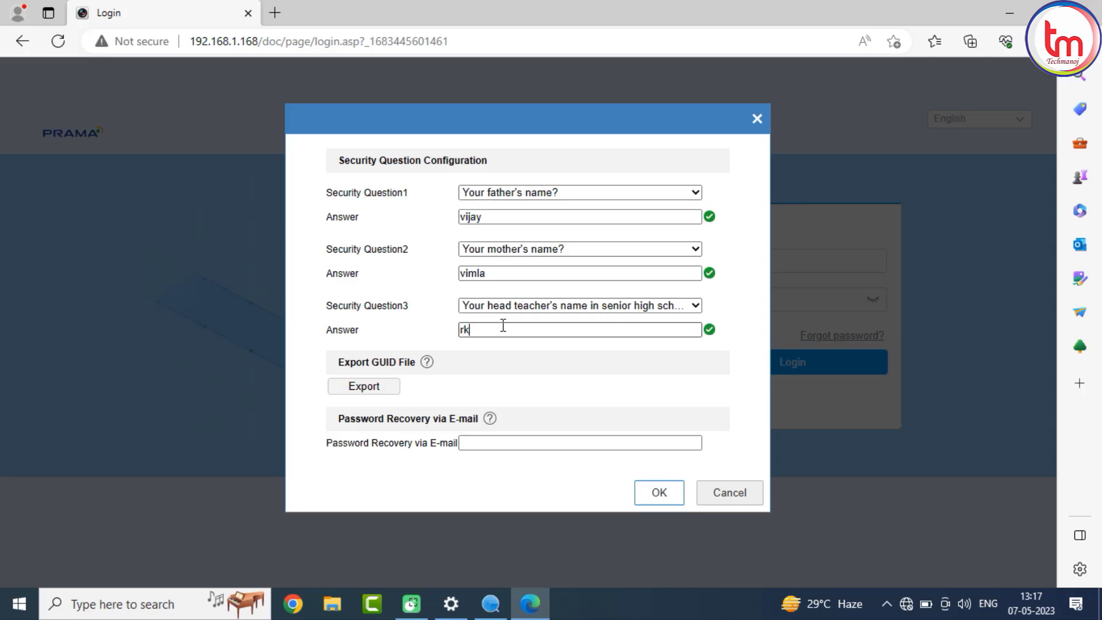
Export the GUID file as h into a new Desktop folder named pass.
left_click(374, 390)
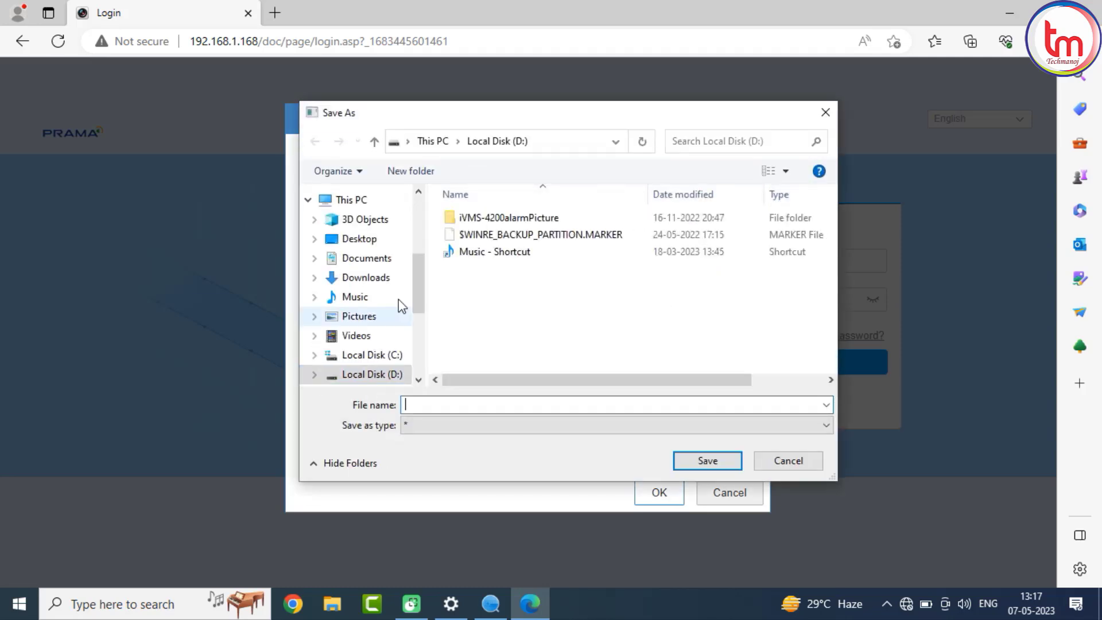
left_click(371, 246)
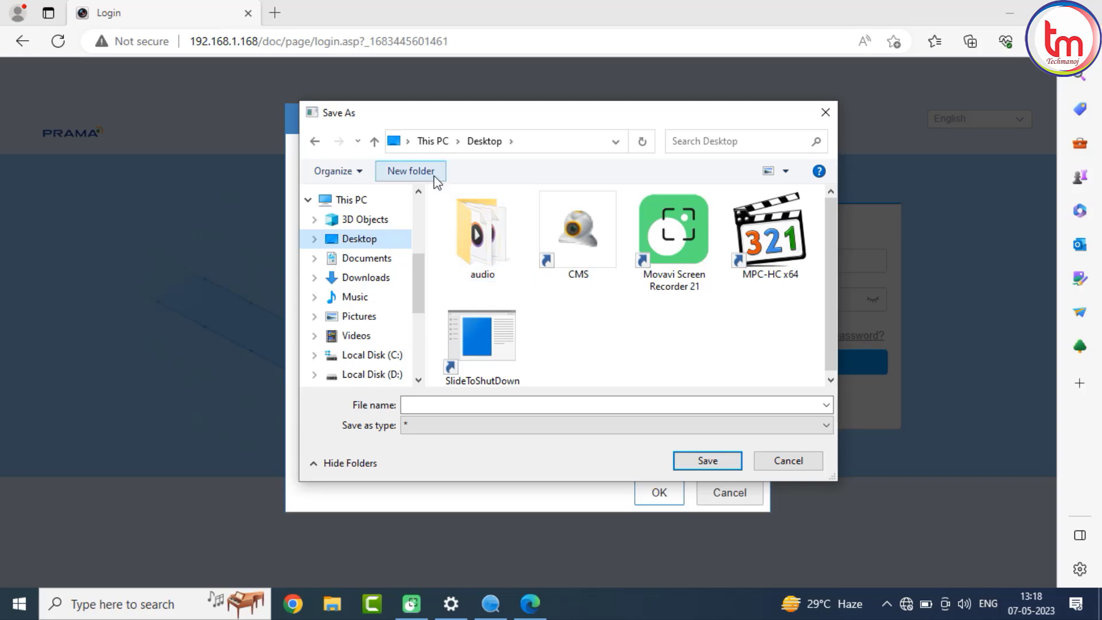
left_click(425, 172)
type("pass")
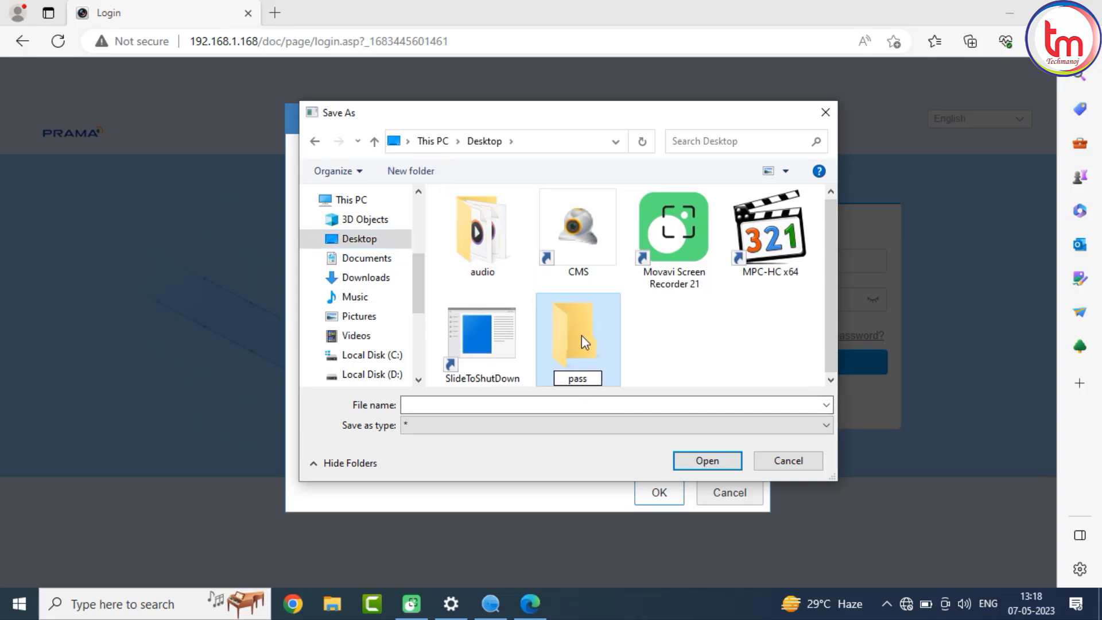
left_click(696, 464)
left_click(695, 463)
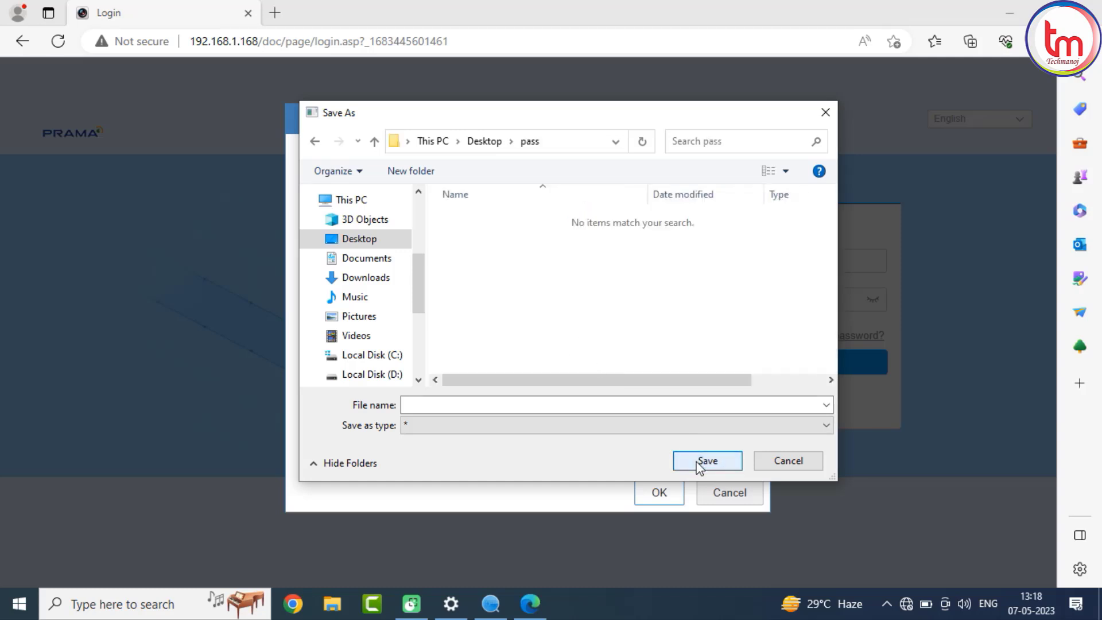
left_click(575, 408)
type("h")
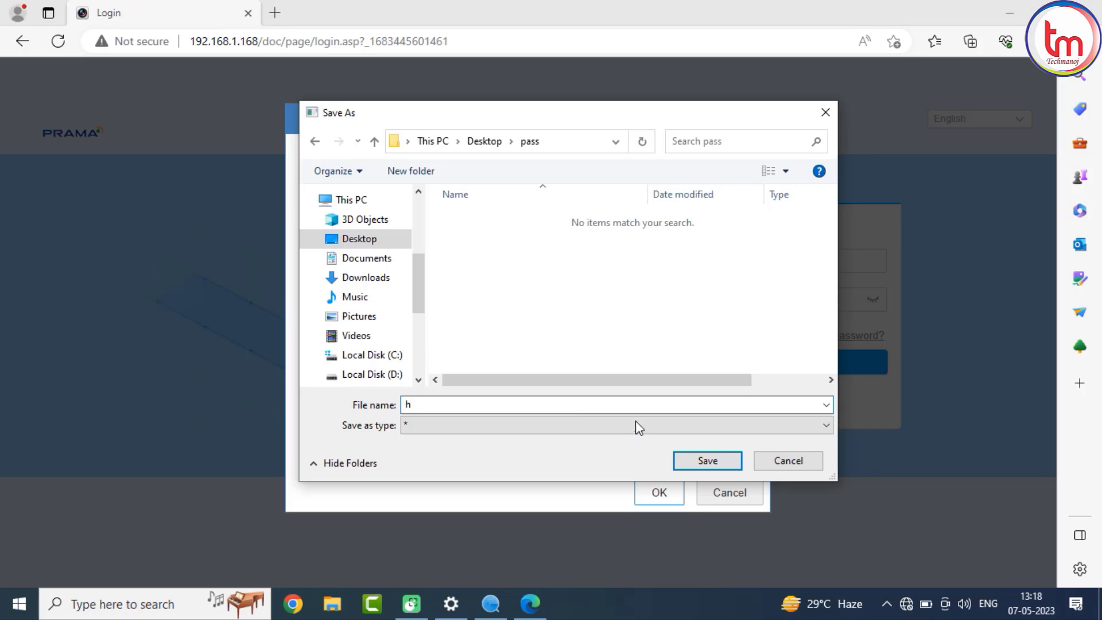
left_click(679, 461)
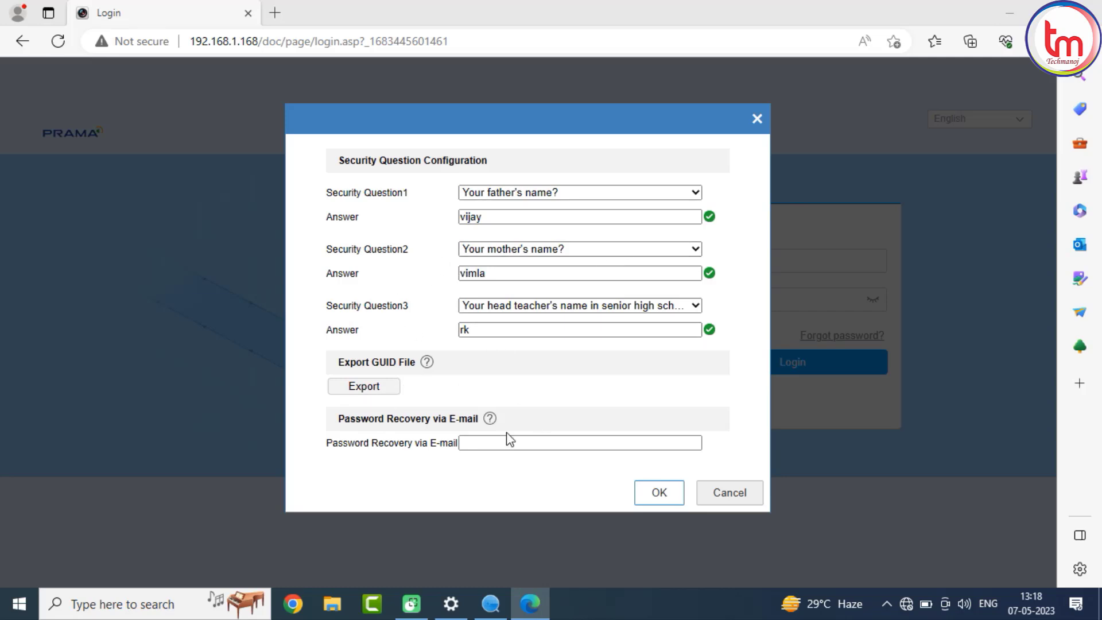
Fill in the password recovery e-mail address from autofill and confirm the security question configuration.
left_click(507, 447)
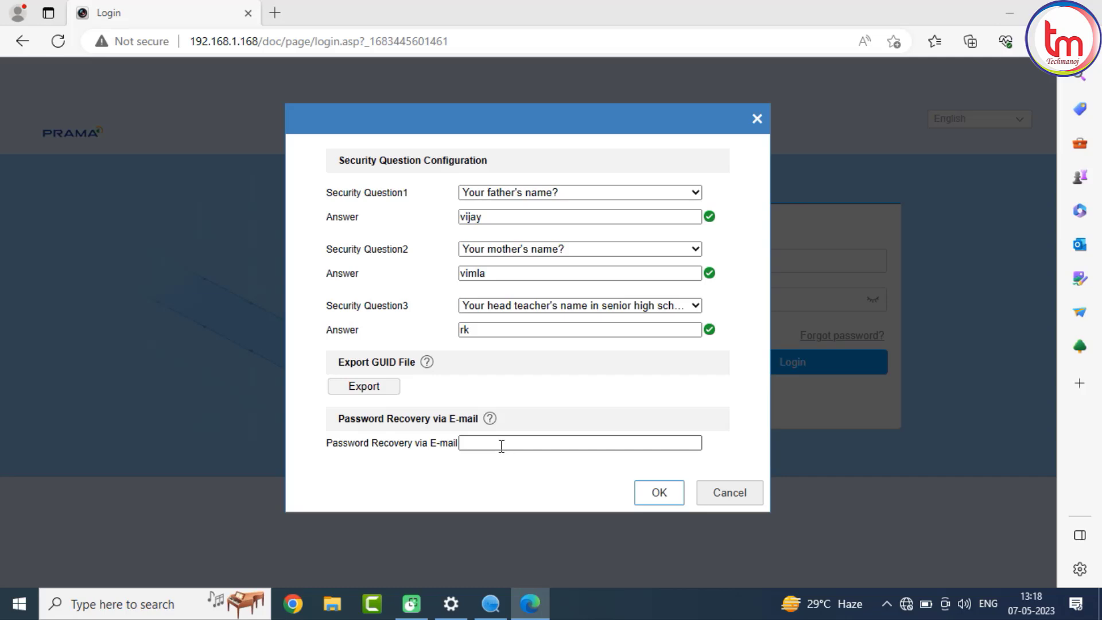
left_click(501, 445)
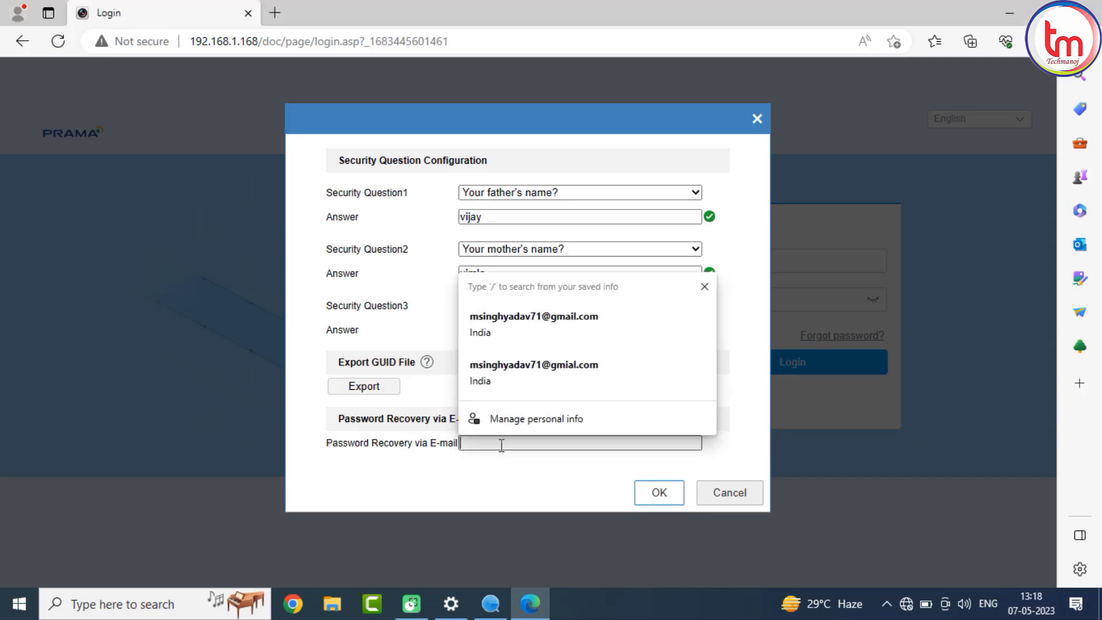
left_click(505, 321)
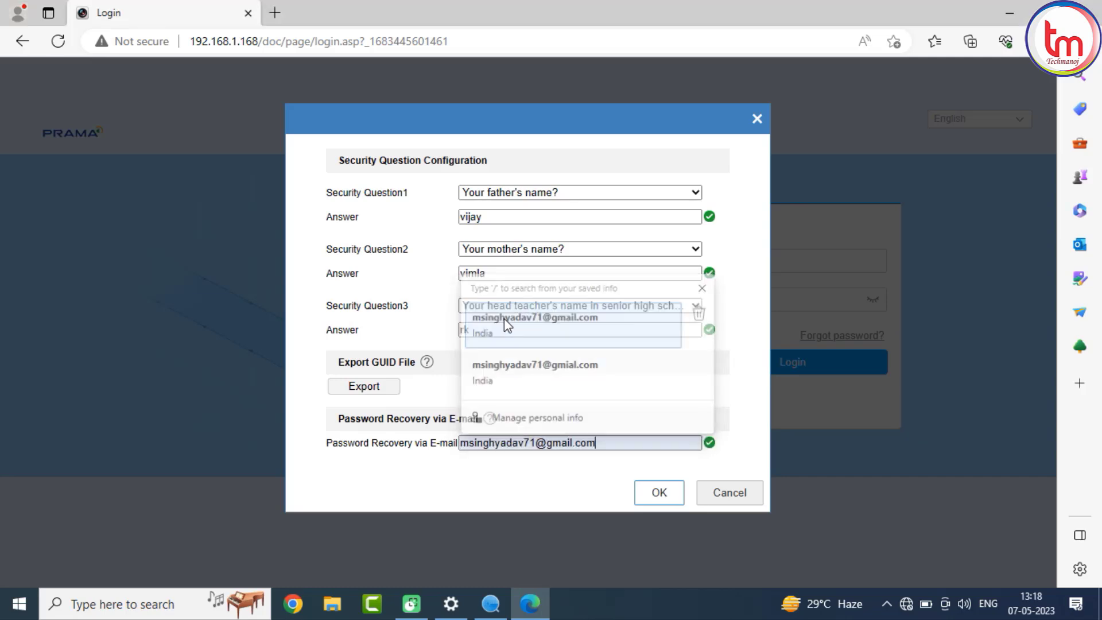
left_click(664, 502)
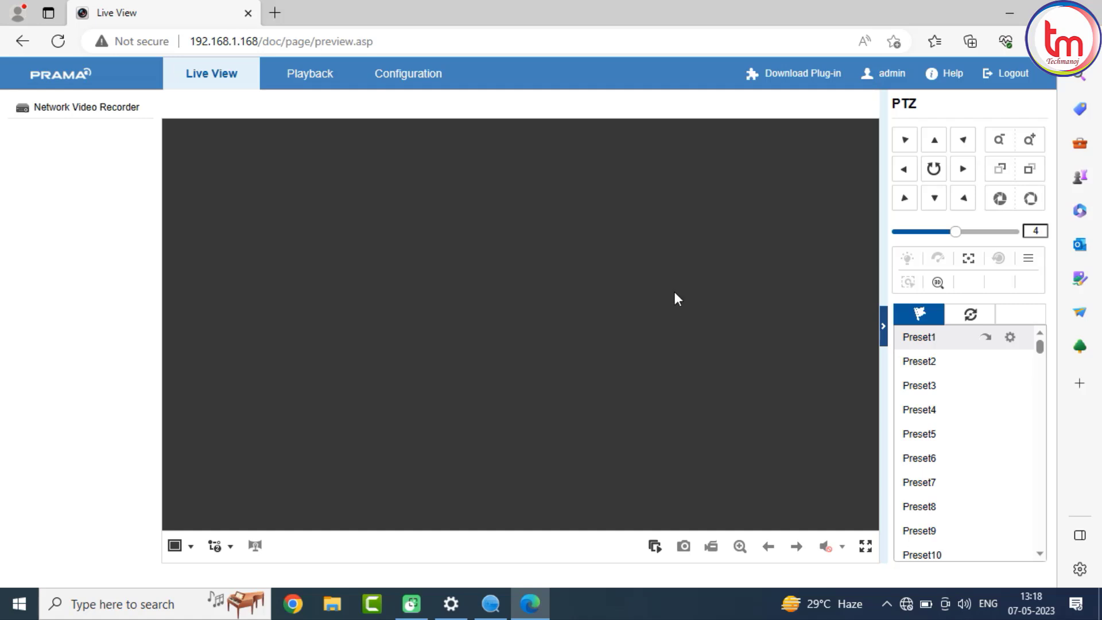
Try to download the web plug-in and return to the Live View tab.
left_click(815, 74)
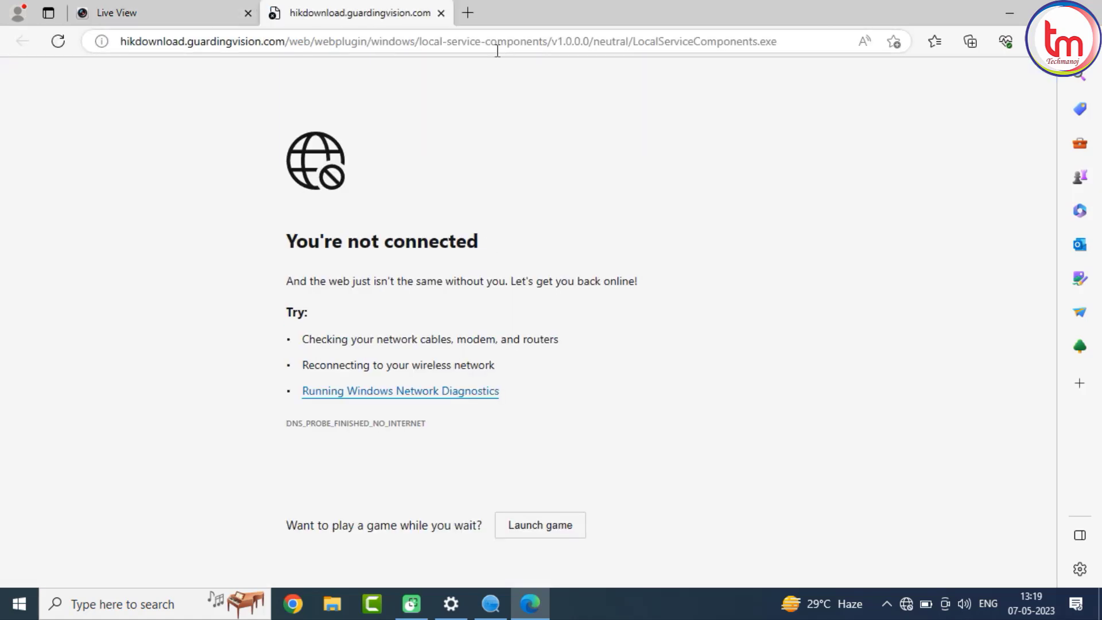
left_click(88, 5)
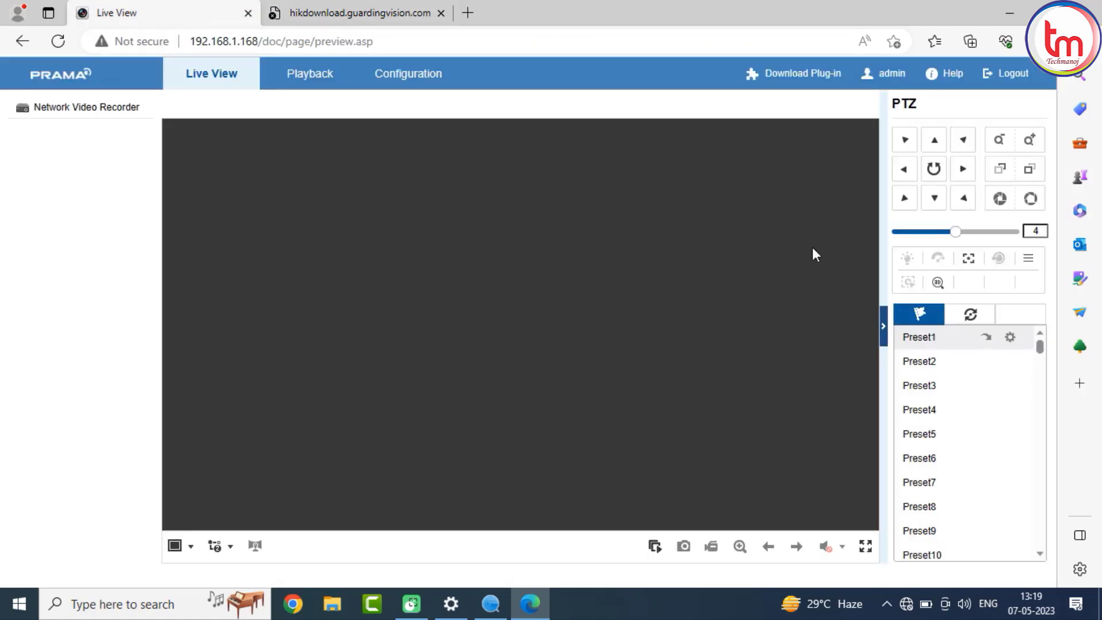
Set the system time to sync with the computer time and save the time settings.
left_click(406, 72)
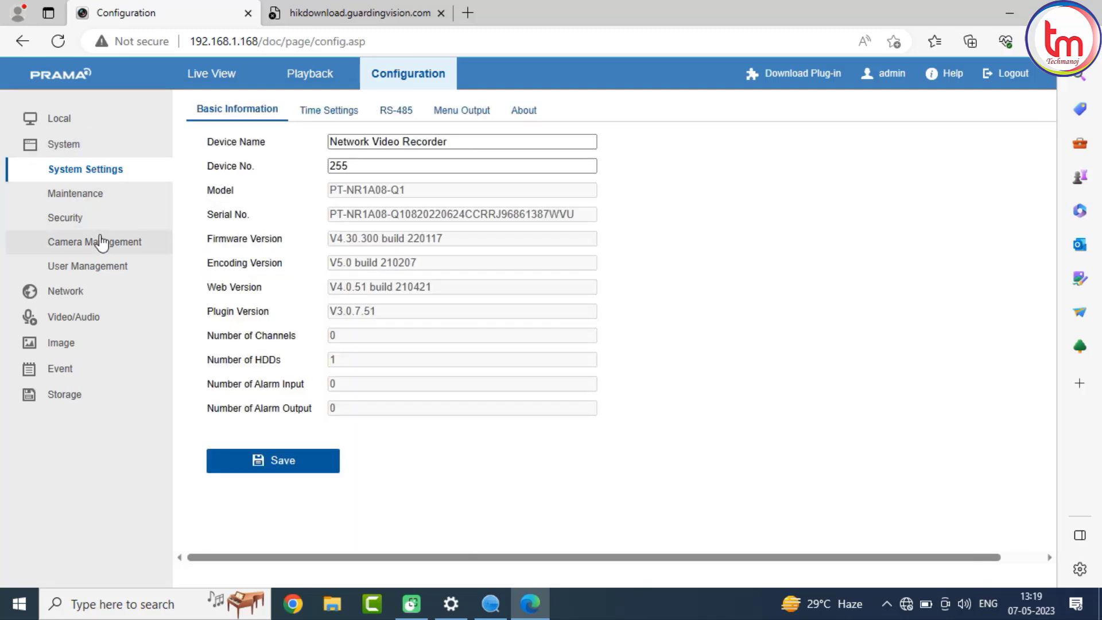
left_click(347, 122)
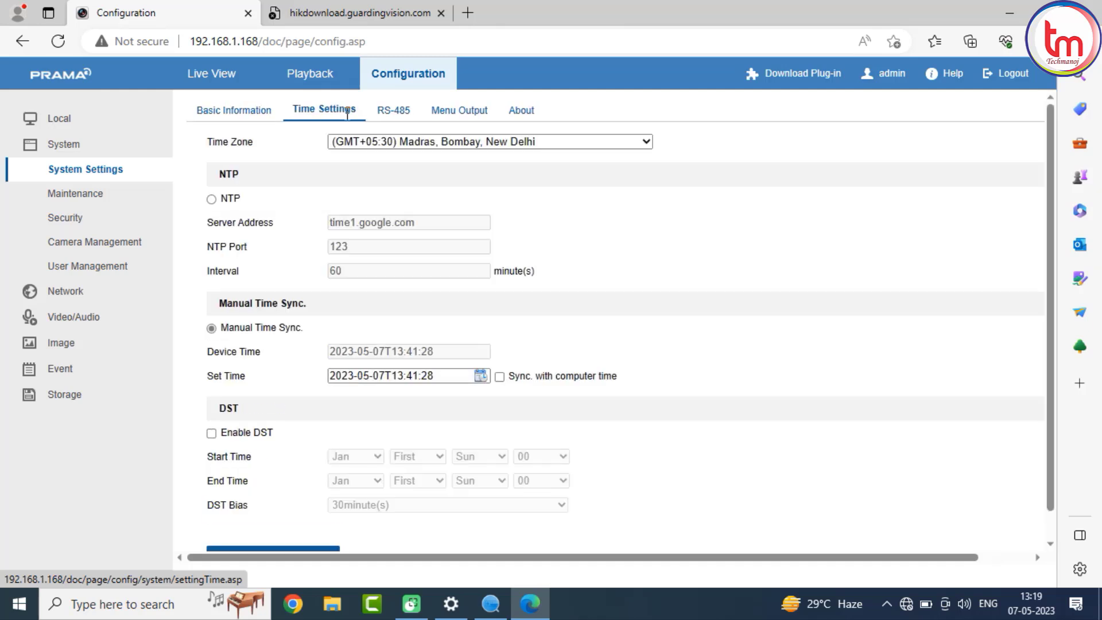
left_click(500, 377)
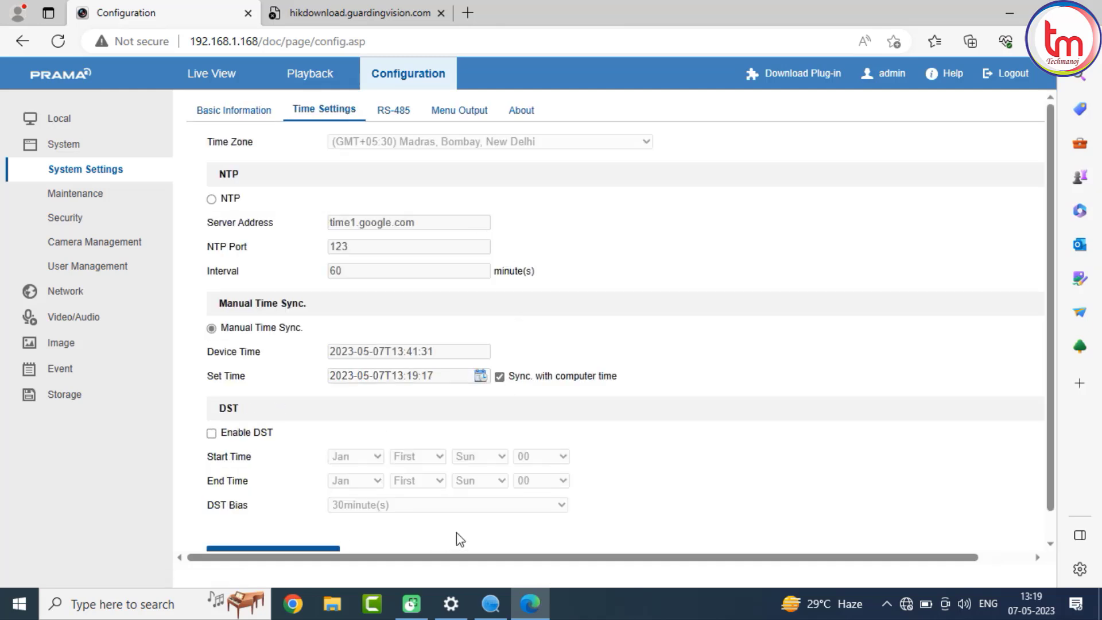
left_click(1050, 520)
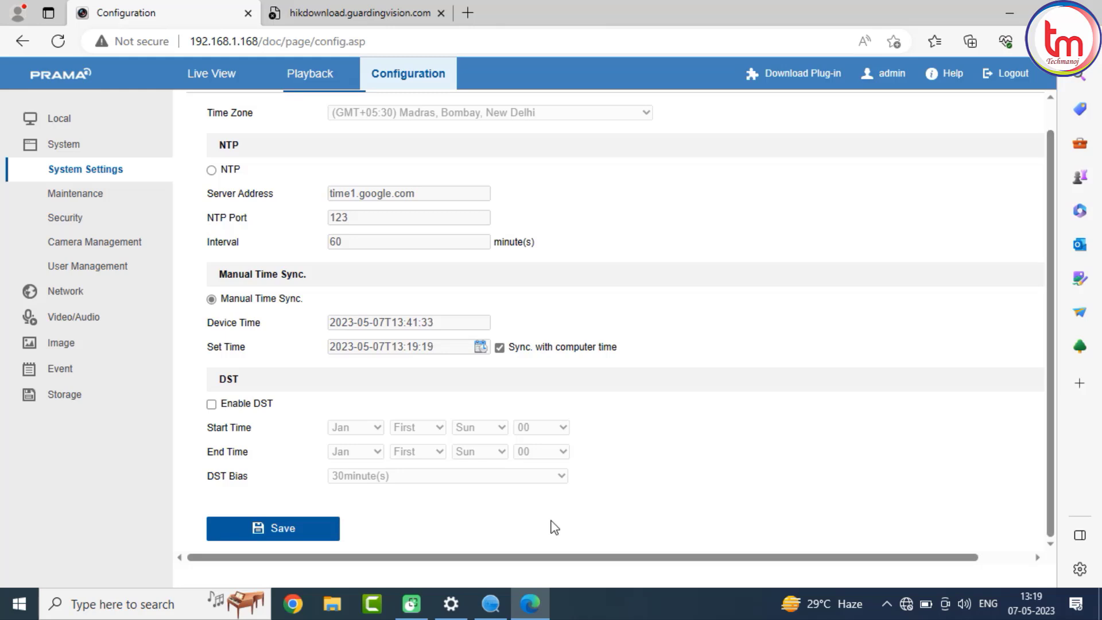
left_click(280, 527)
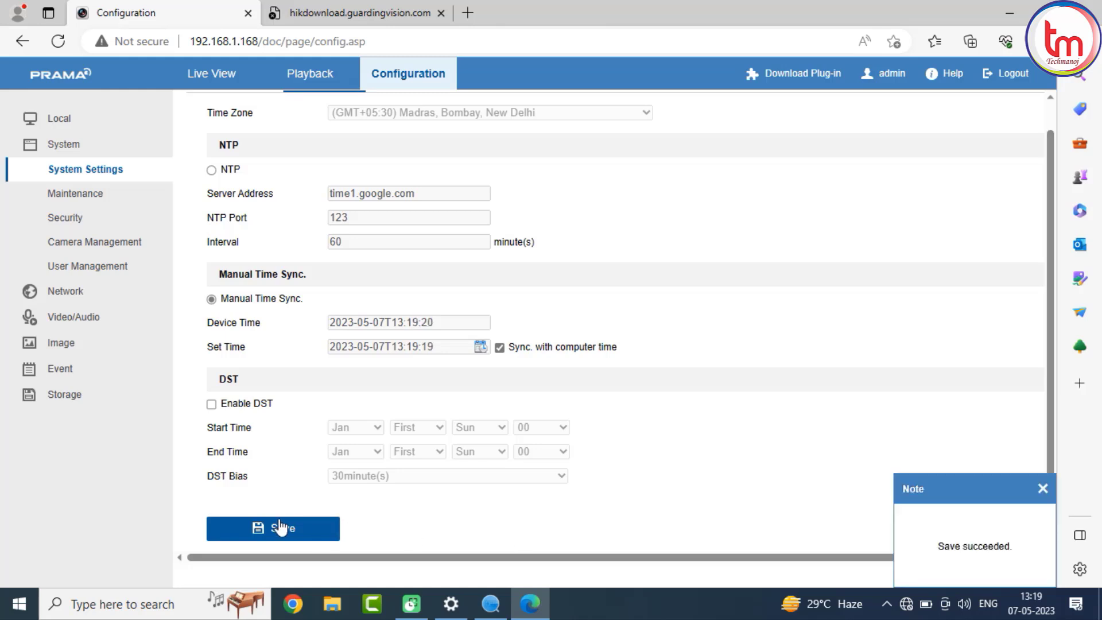
Quick-add all eight discovered 192.168.1.64 cameras under Camera Management.
left_click(101, 245)
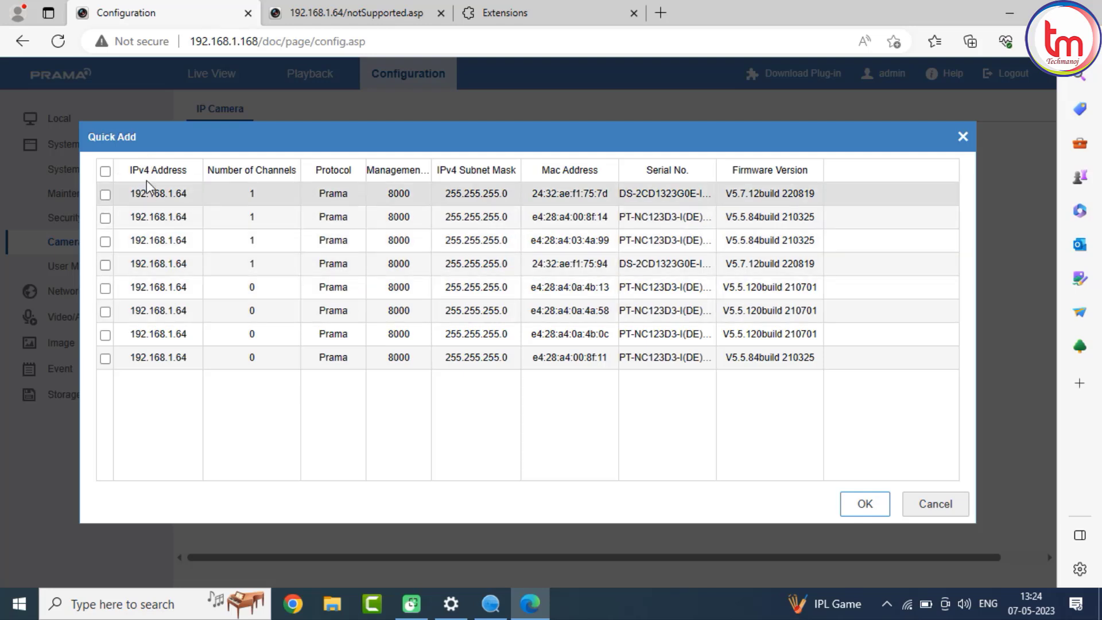
left_click(105, 171)
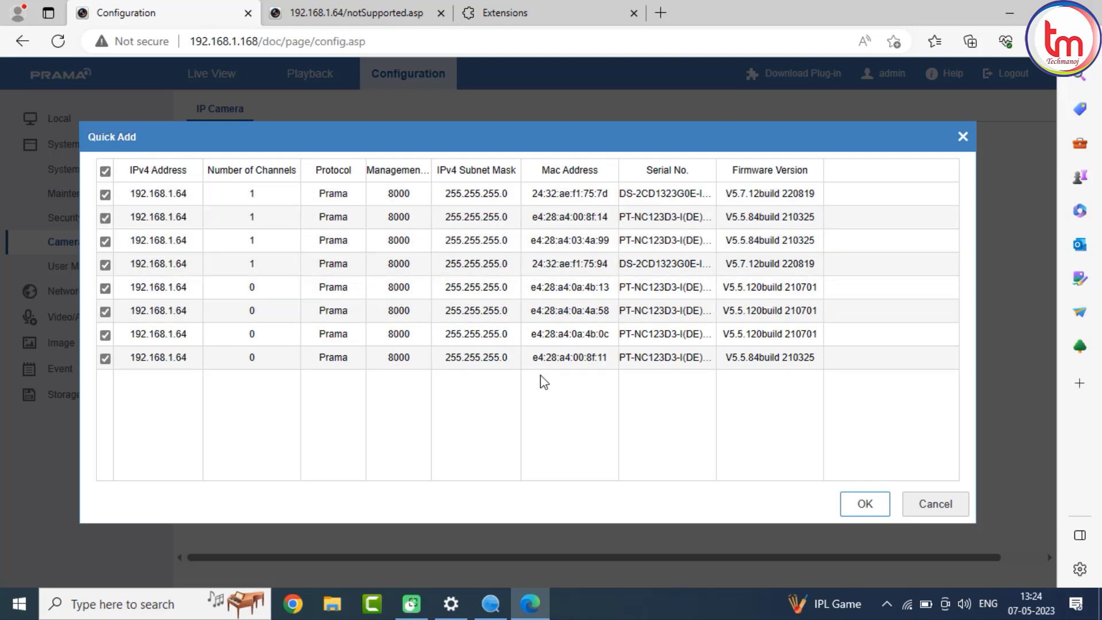
left_click(867, 506)
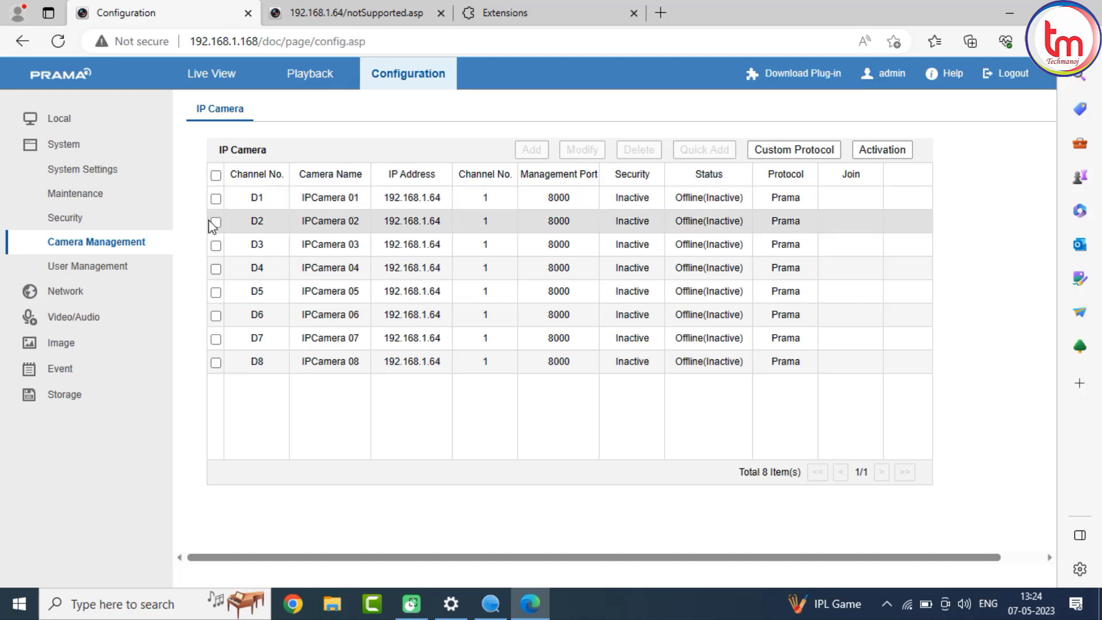
Activate all IP camera channels using the default IP camera password, and select the D1 channel.
left_click(215, 199)
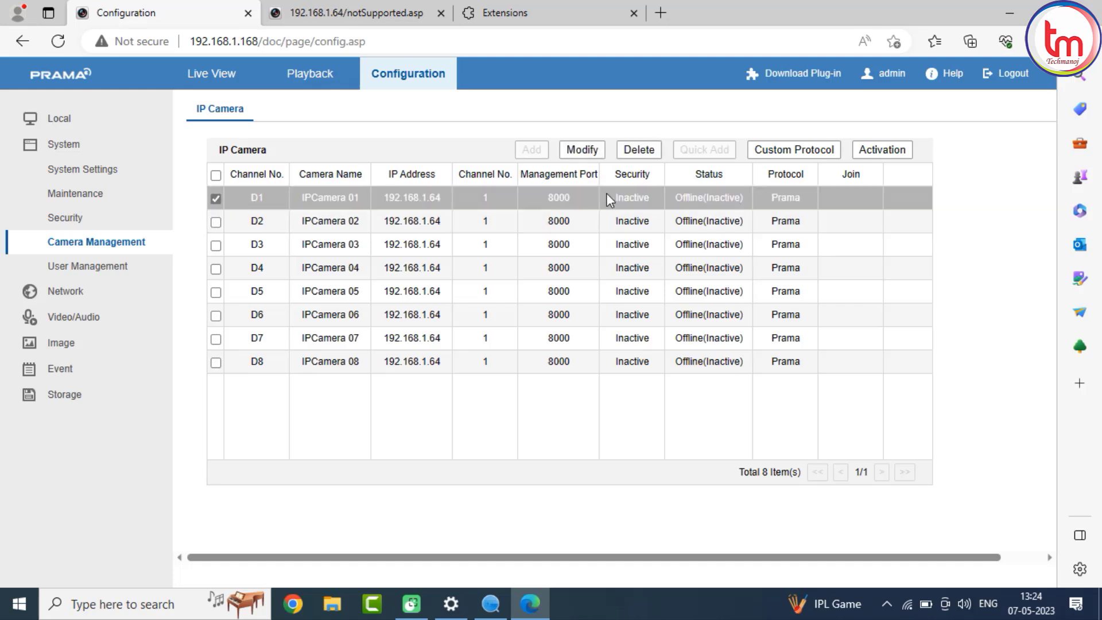
left_click(215, 176)
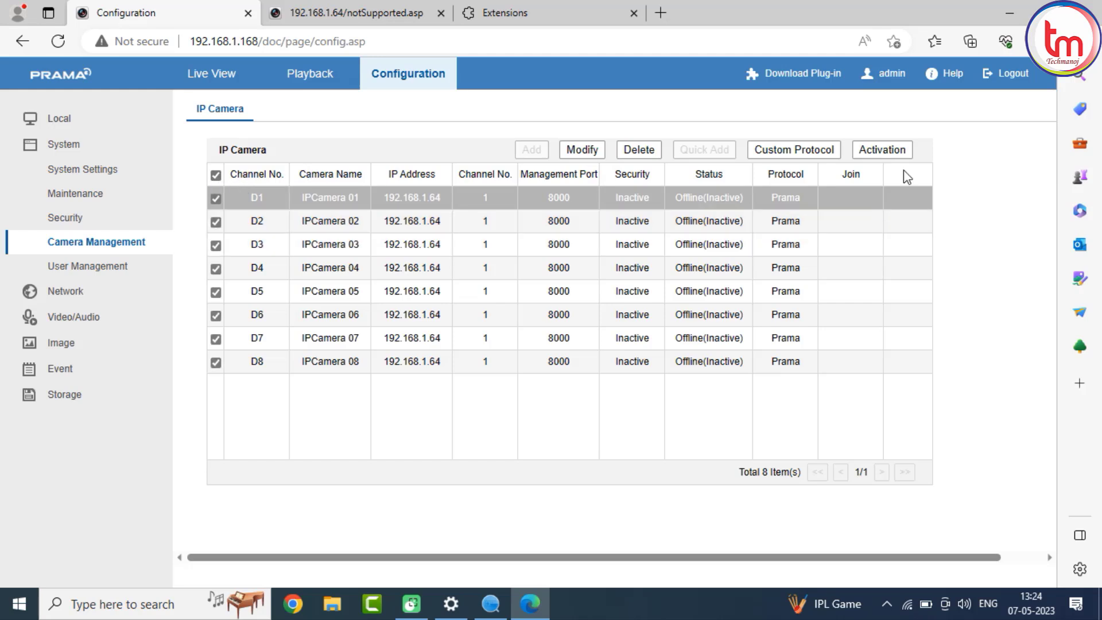
left_click(884, 151)
left_click(525, 294)
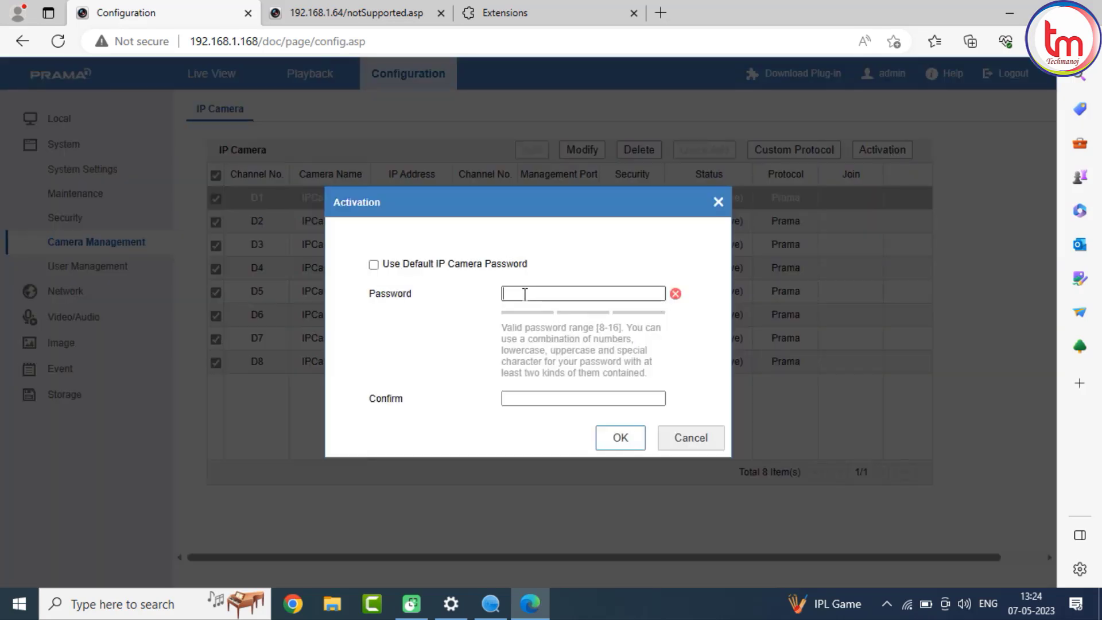
left_click(374, 266)
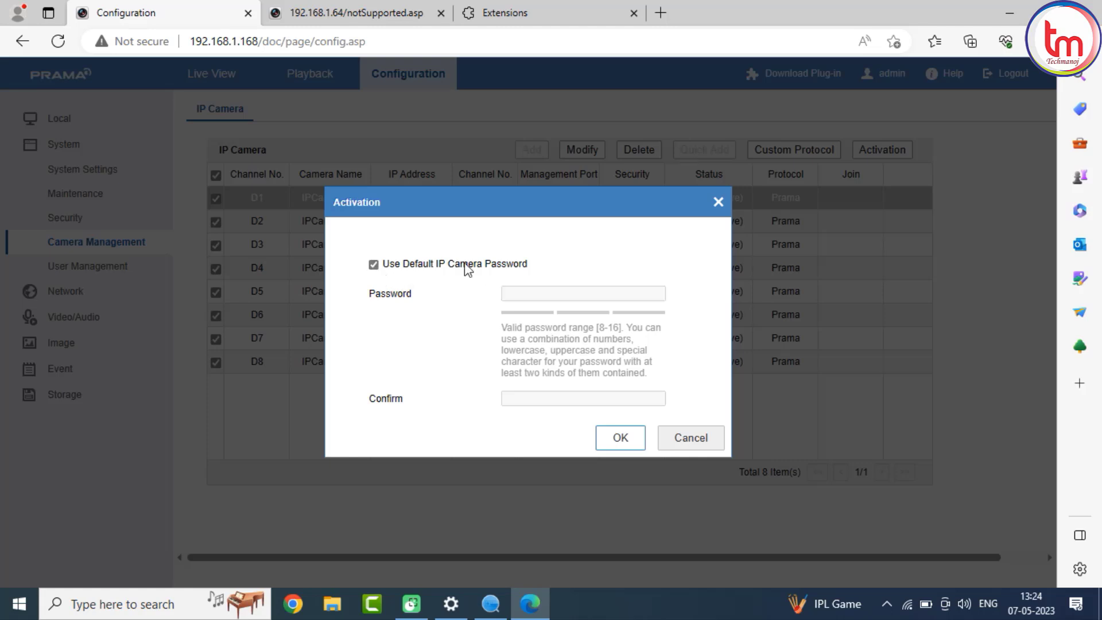
left_click(616, 447)
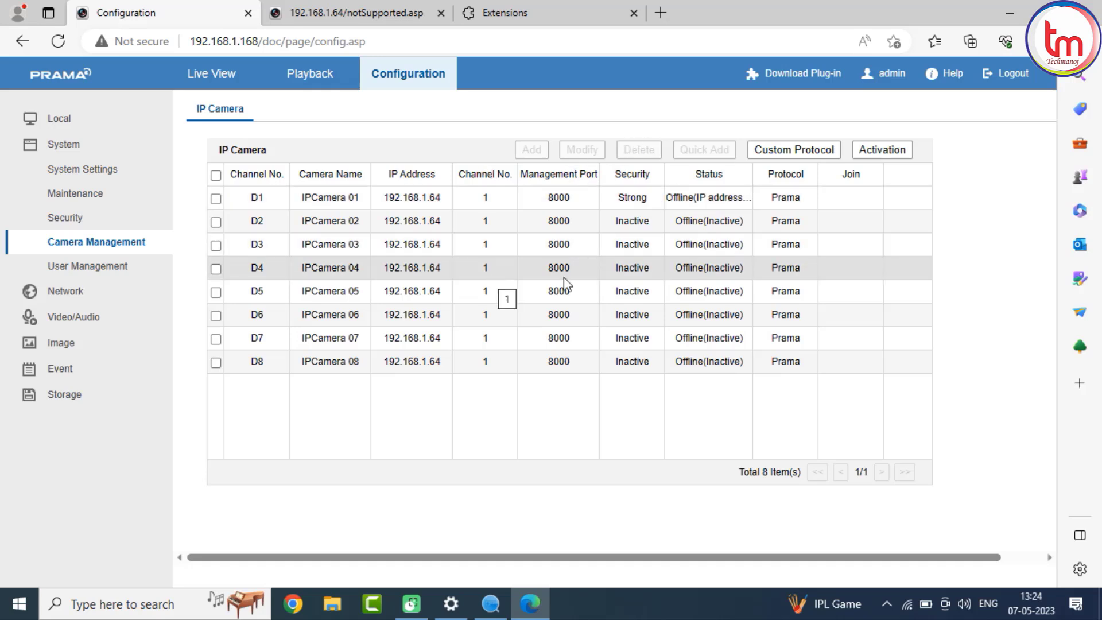
left_click(477, 197)
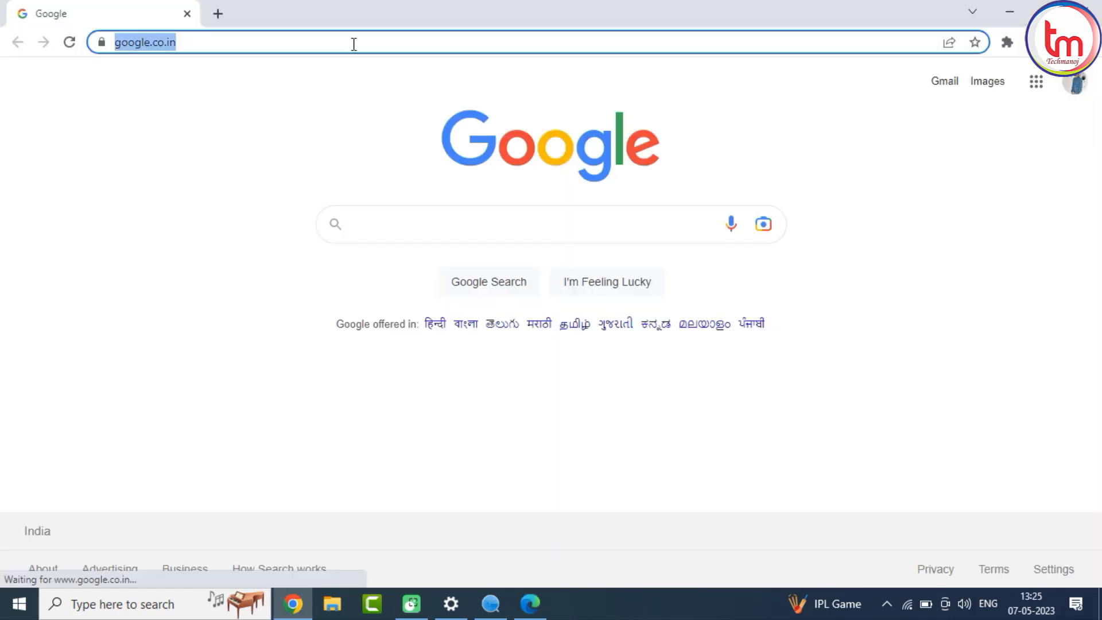
Open the camera's web page at 192.168.1.64 in another browser.
type("192.16")
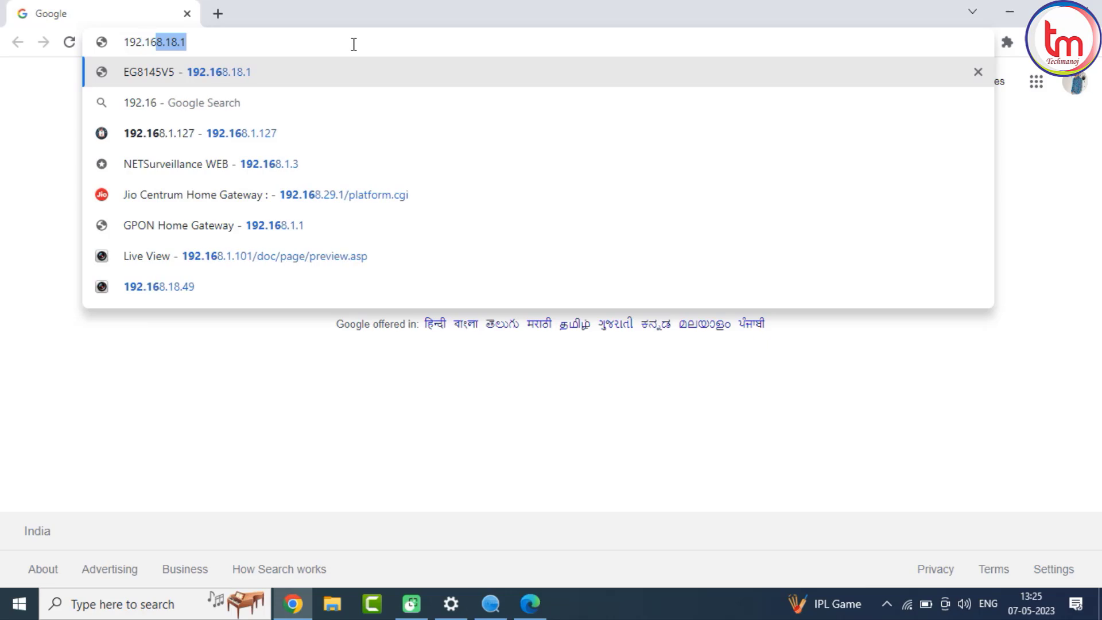
type("8.1.67")
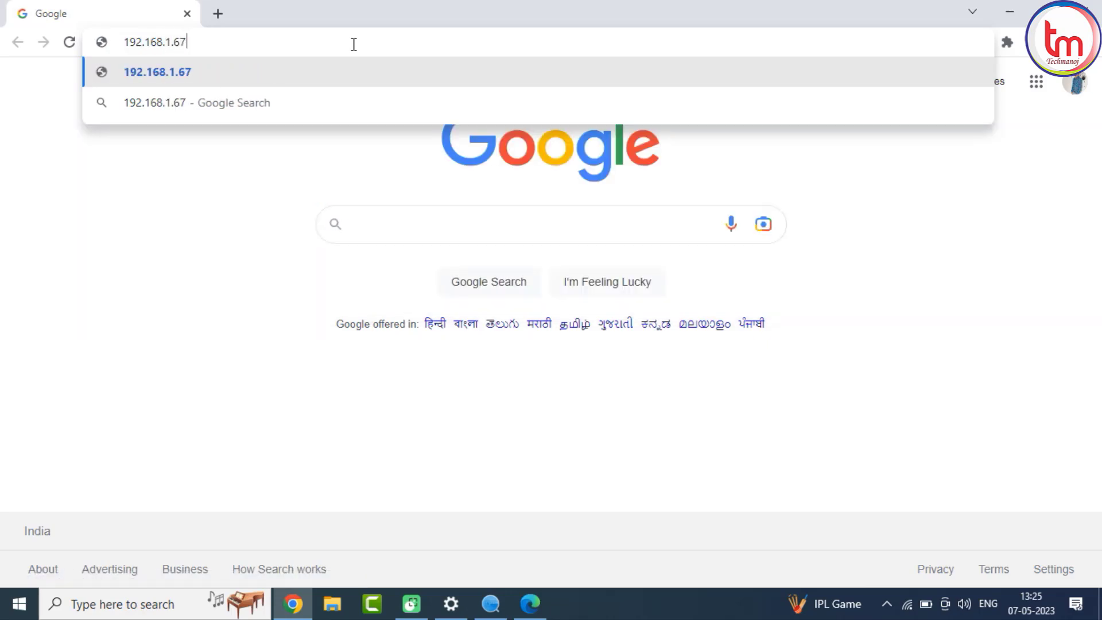
key("BackSpace")
type("4")
key("Return")
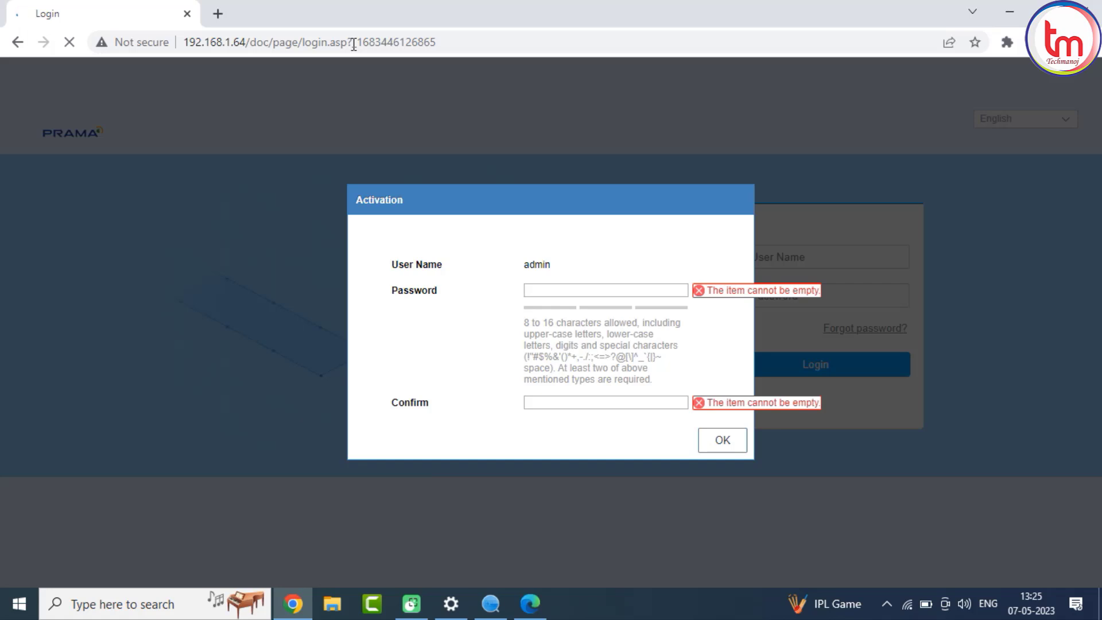
Activate the camera by entering and confirming a new admin password, declining to save it and skipping the security questions.
type("a")
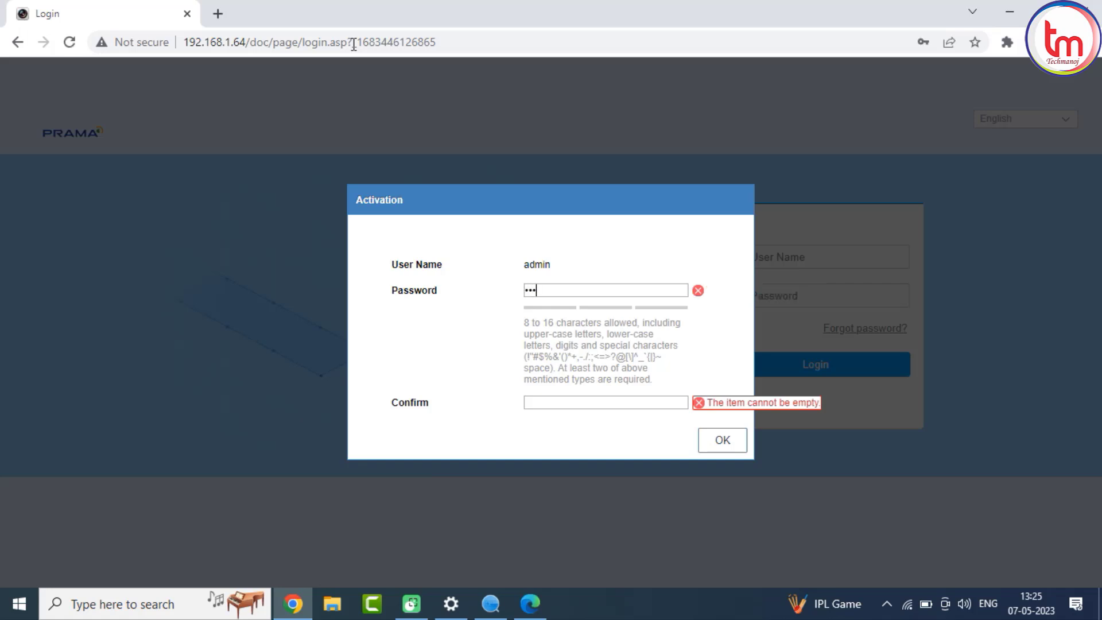
type("••••••••")
key("Tab")
type("•")
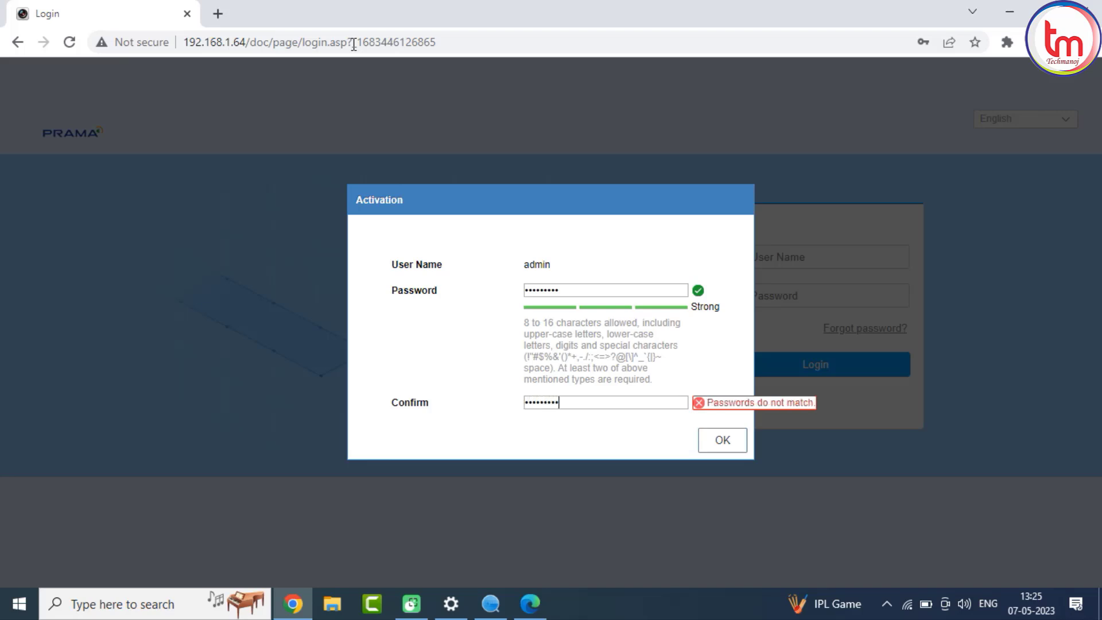
double_click(655, 407)
type("•••••••••")
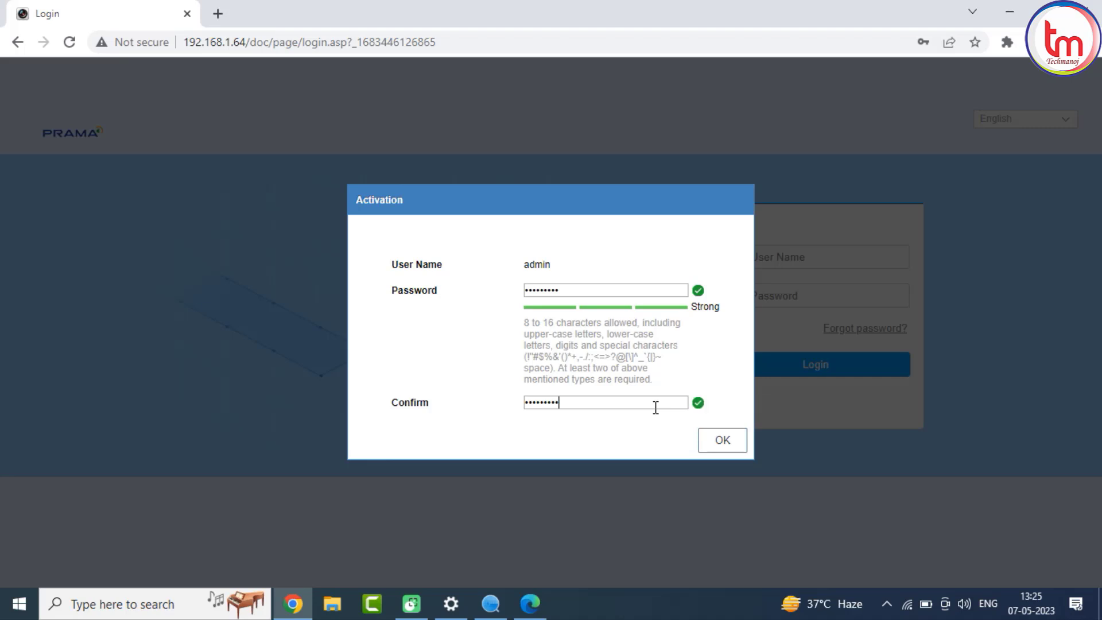
left_click(715, 442)
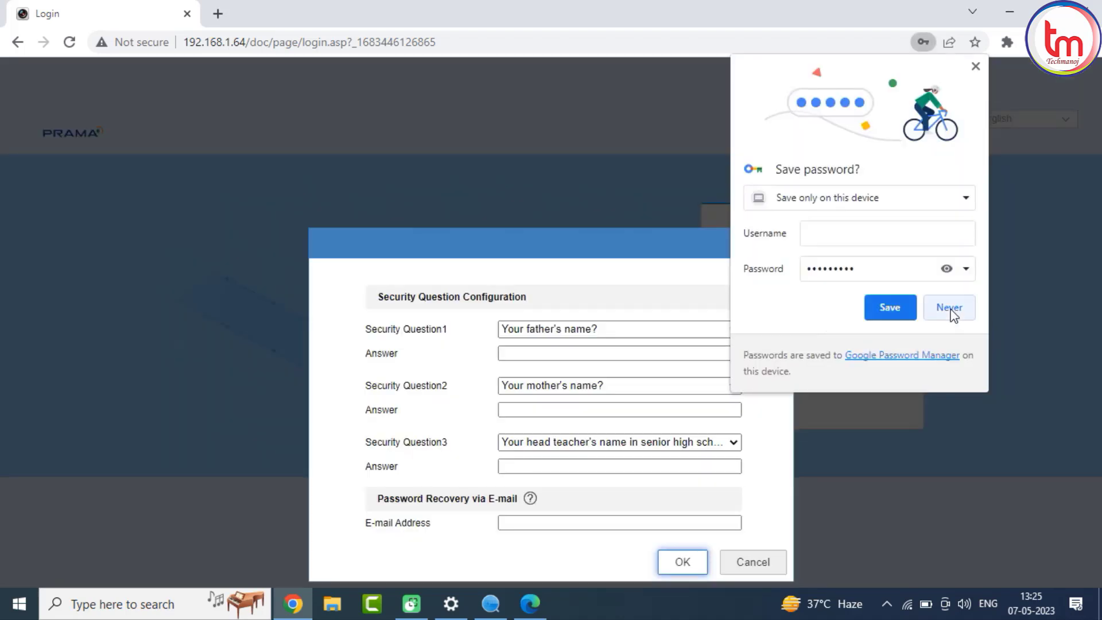
left_click(955, 315)
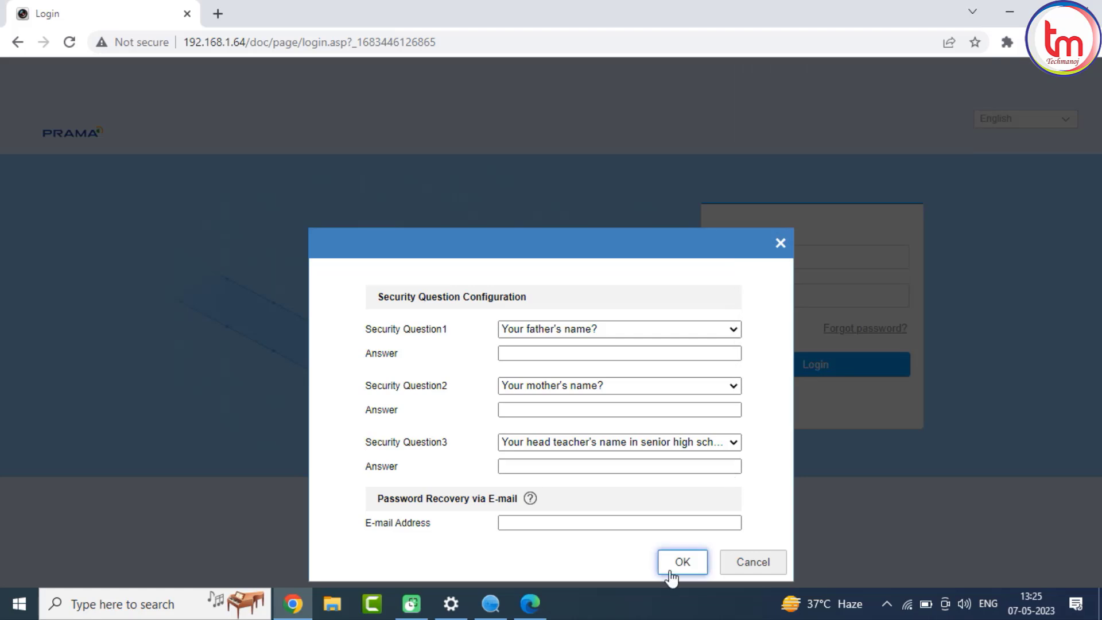
left_click(739, 566)
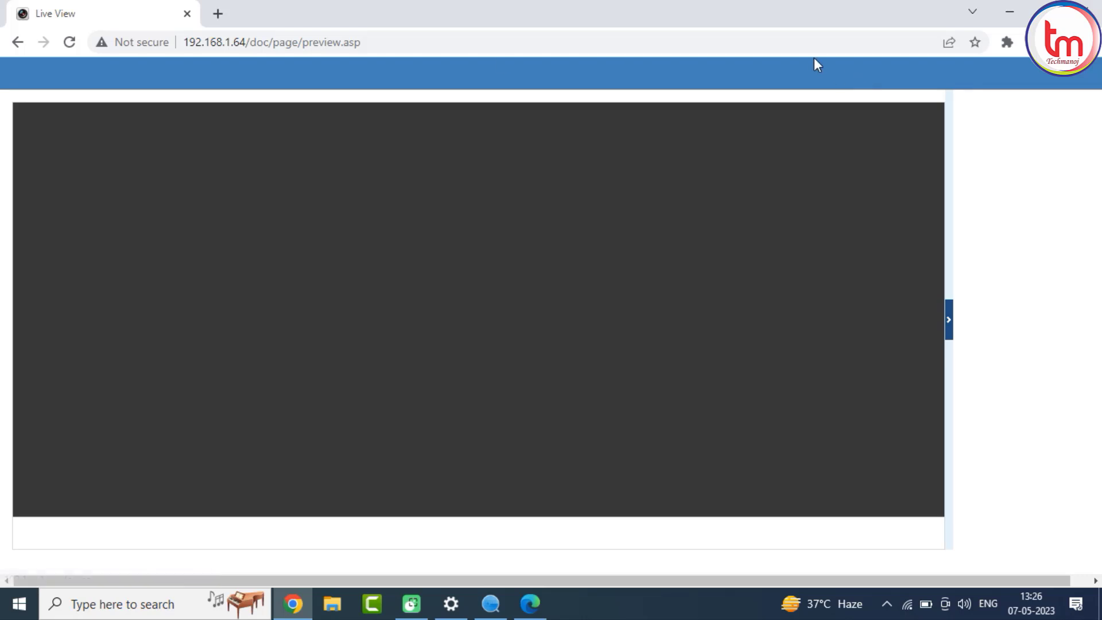
Reload the camera page and set its IPv4 address to 192.168.1.10 in the network basic settings.
left_click(268, 50)
key("Return")
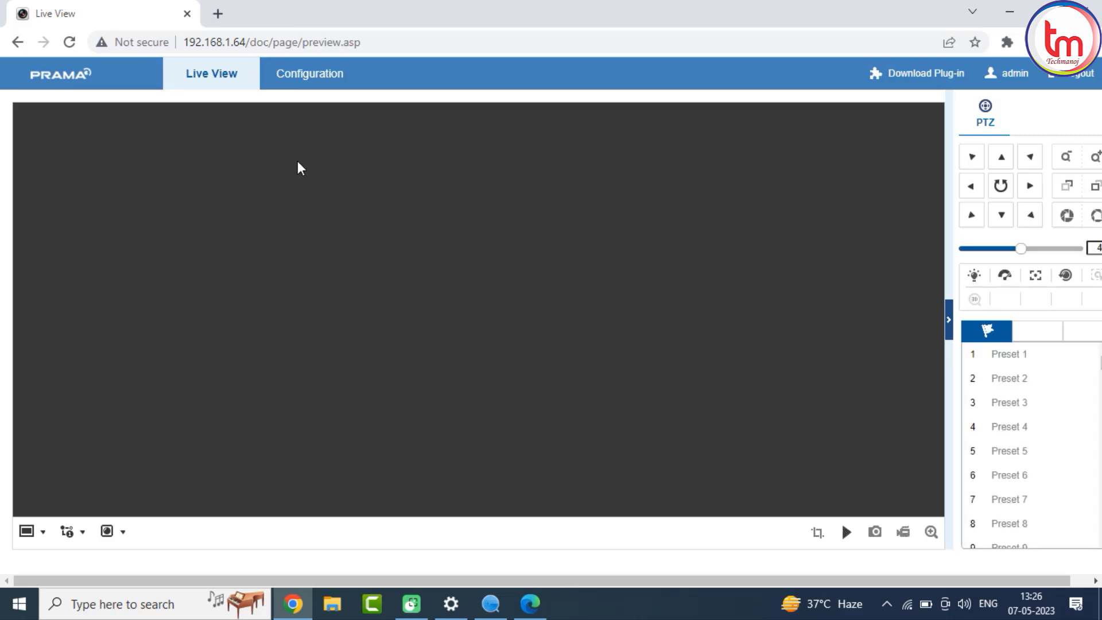
left_click(318, 82)
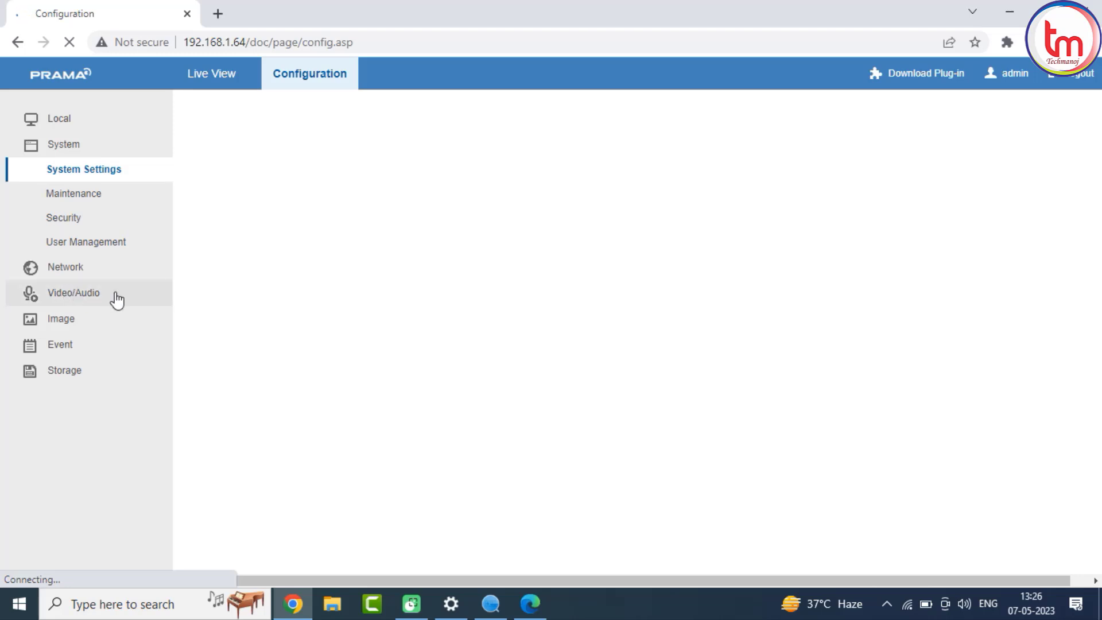
left_click(96, 266)
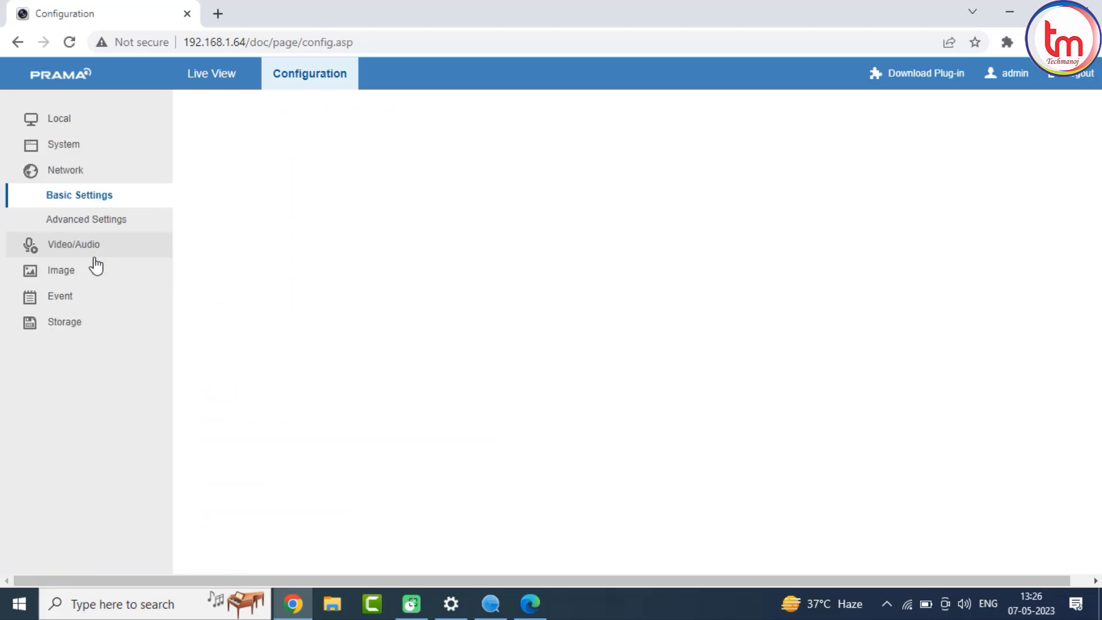
left_click(416, 198)
double_click(416, 198)
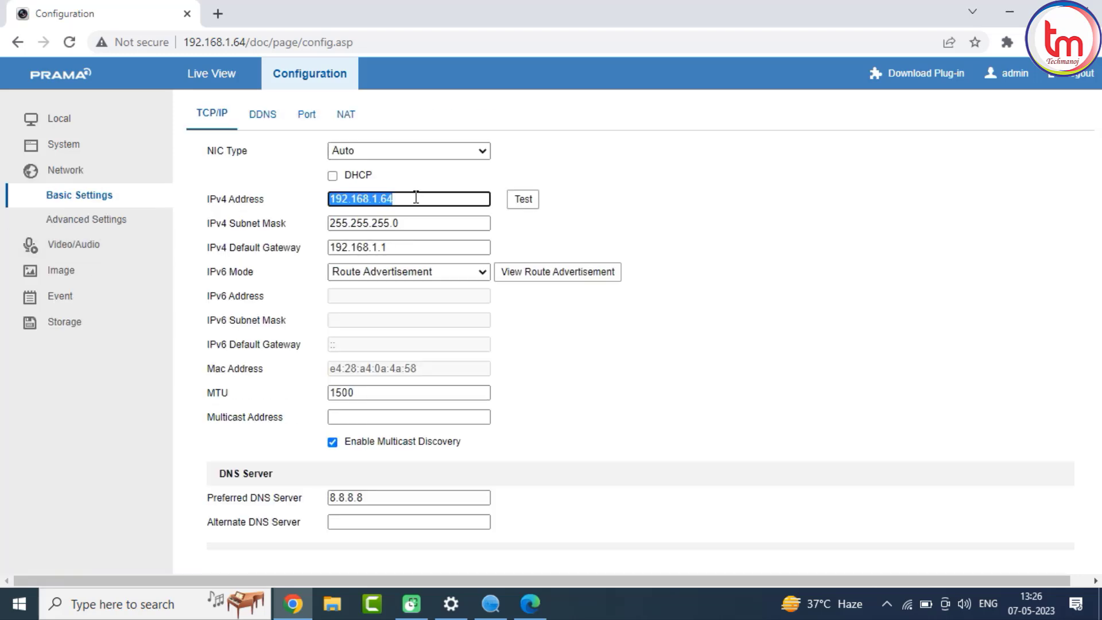
left_click(416, 197)
key("BackSpace")
key("BackSpace")
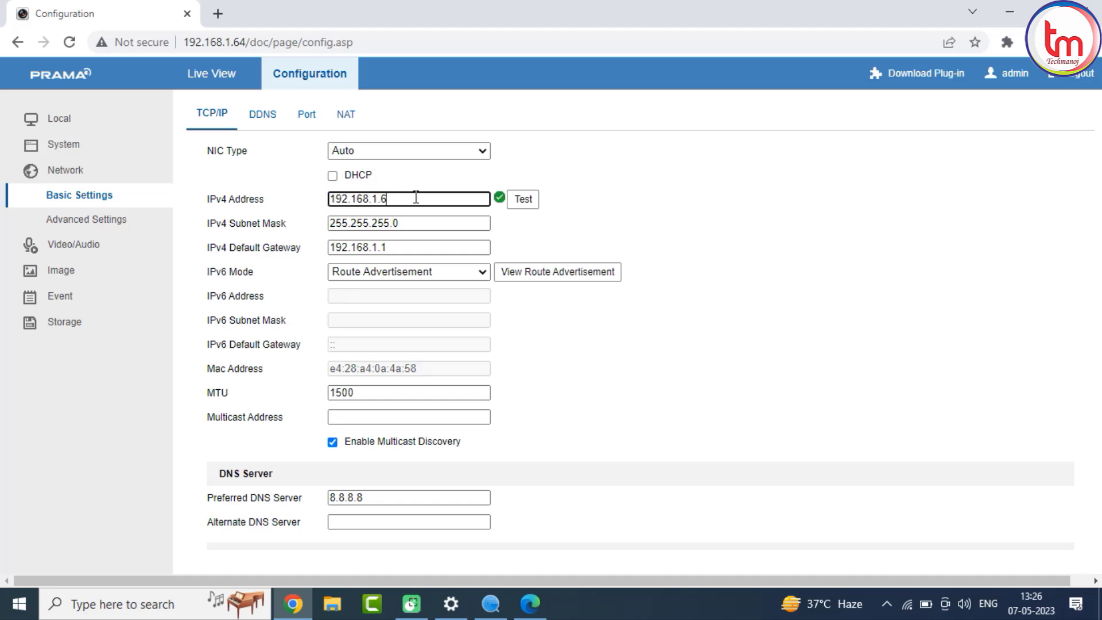
type("10")
left_click(1101, 396)
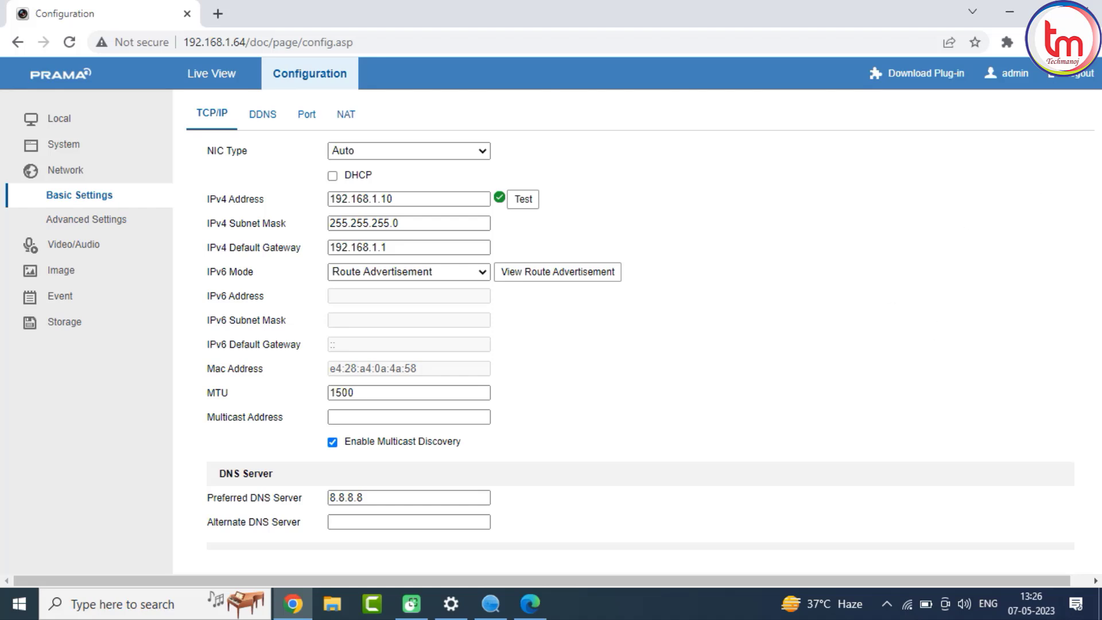
Save the camera's network settings and confirm the reboot of the unit.
left_click(1088, 42)
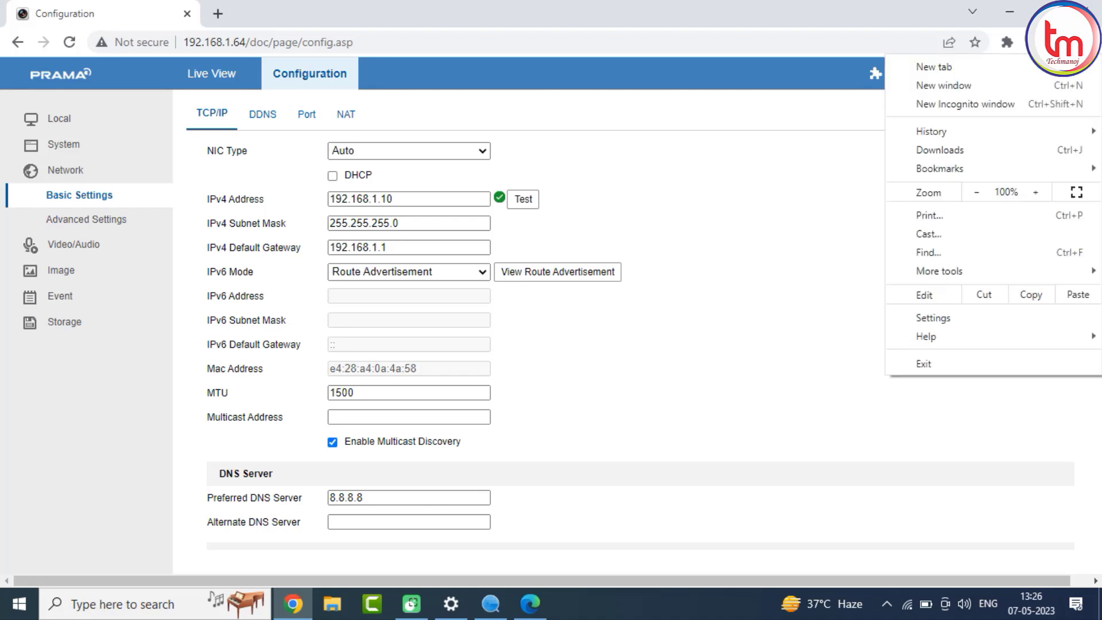
left_click(976, 194)
left_click(975, 194)
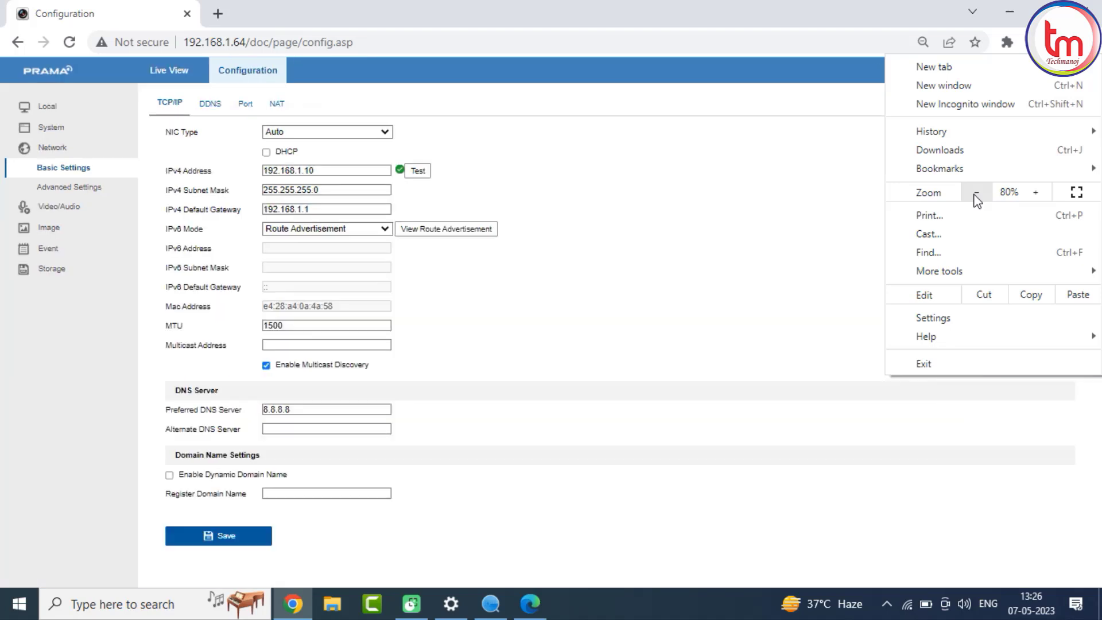
left_click(249, 544)
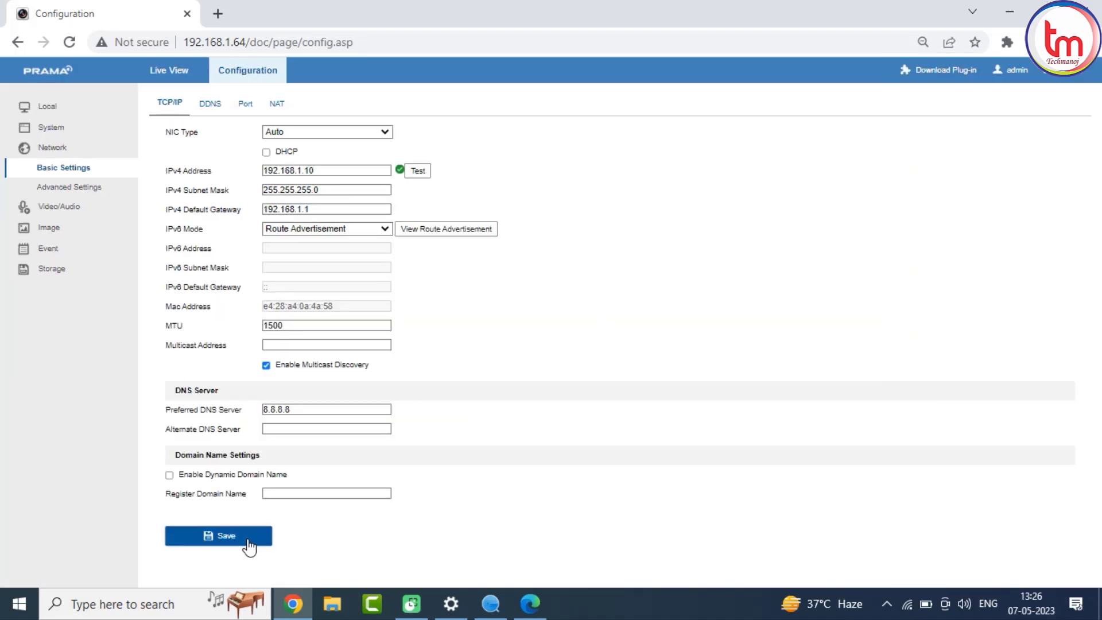
left_click(248, 546)
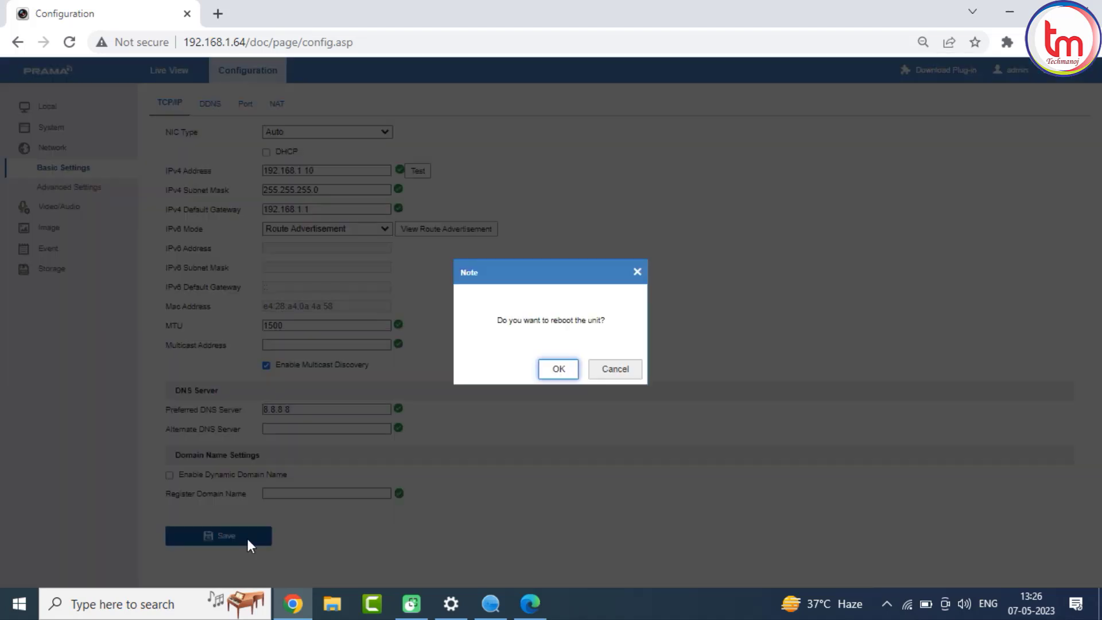
left_click(555, 369)
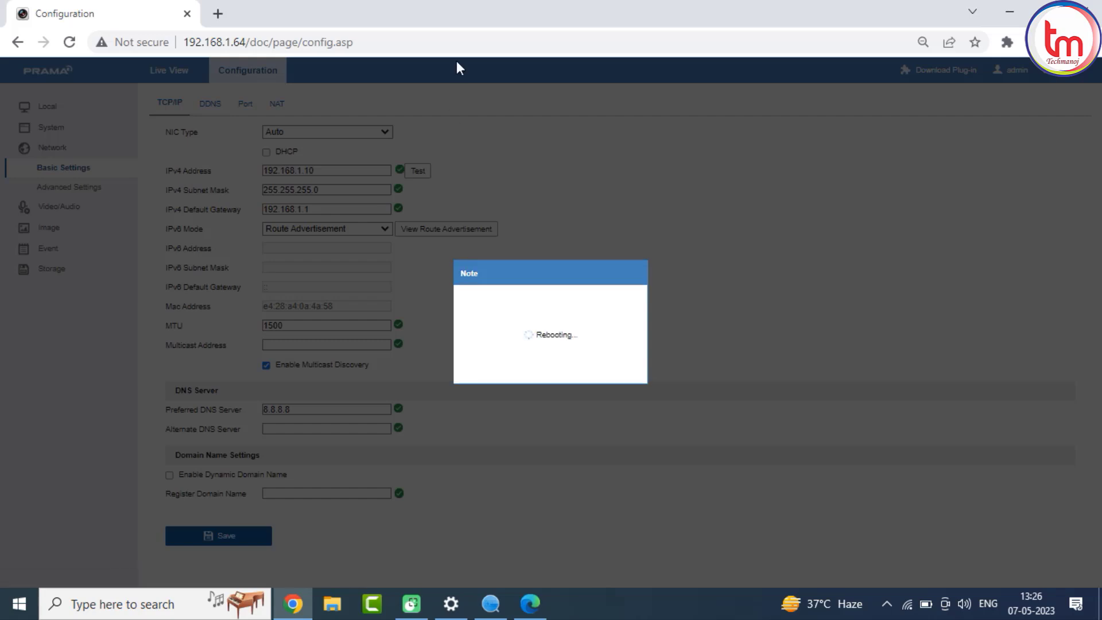
Open a new tab and browse to 192.168.1.64 again.
left_click(218, 14)
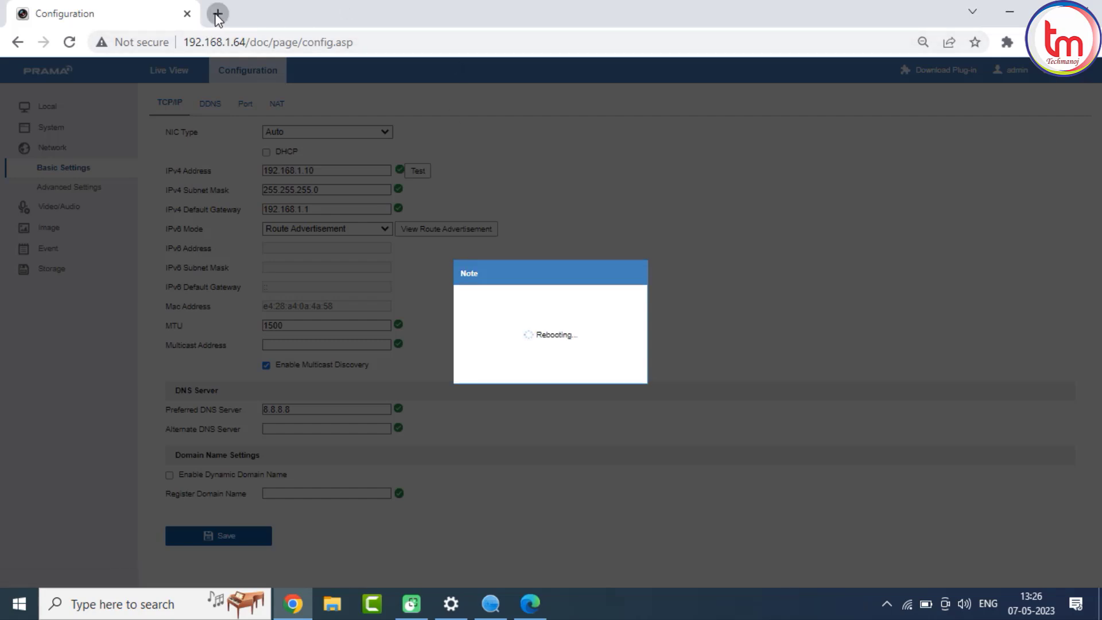
type("1922")
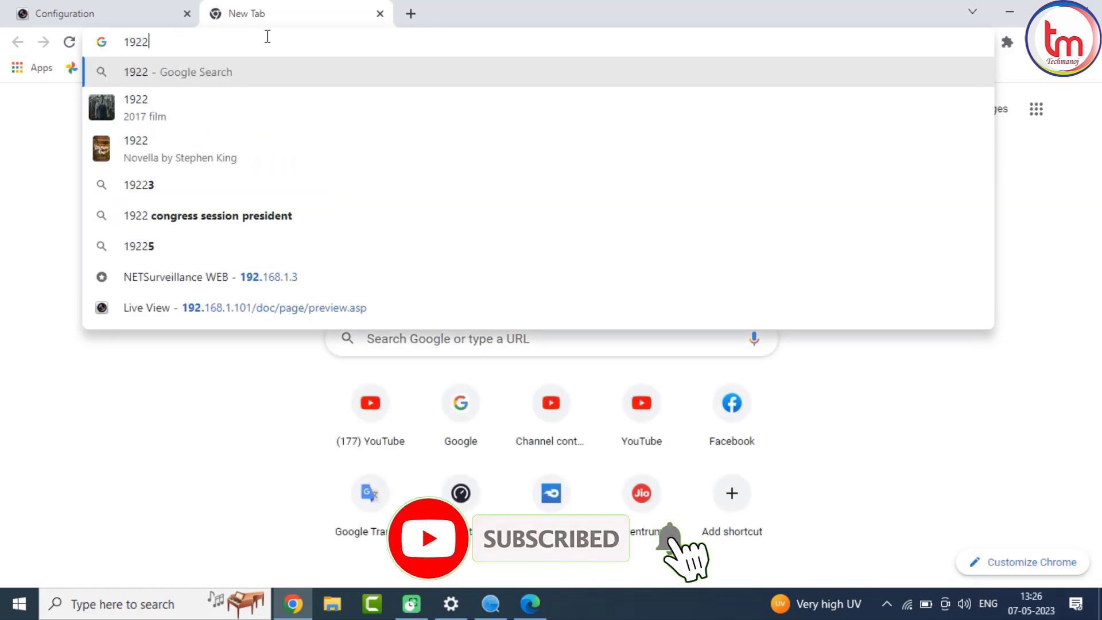
key("BackSpace")
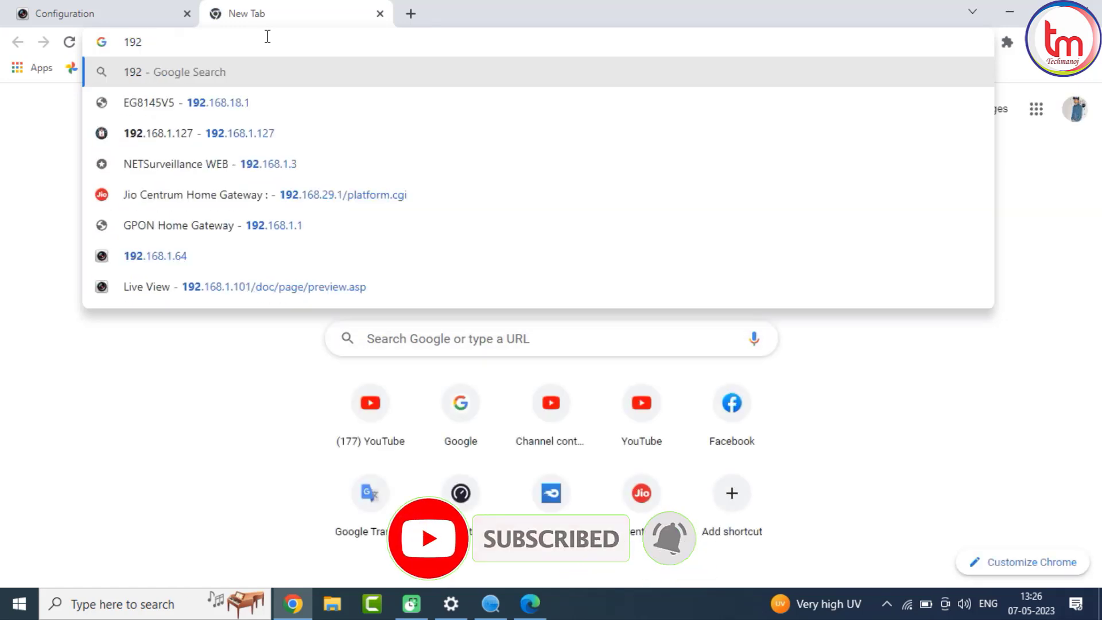
type(".16")
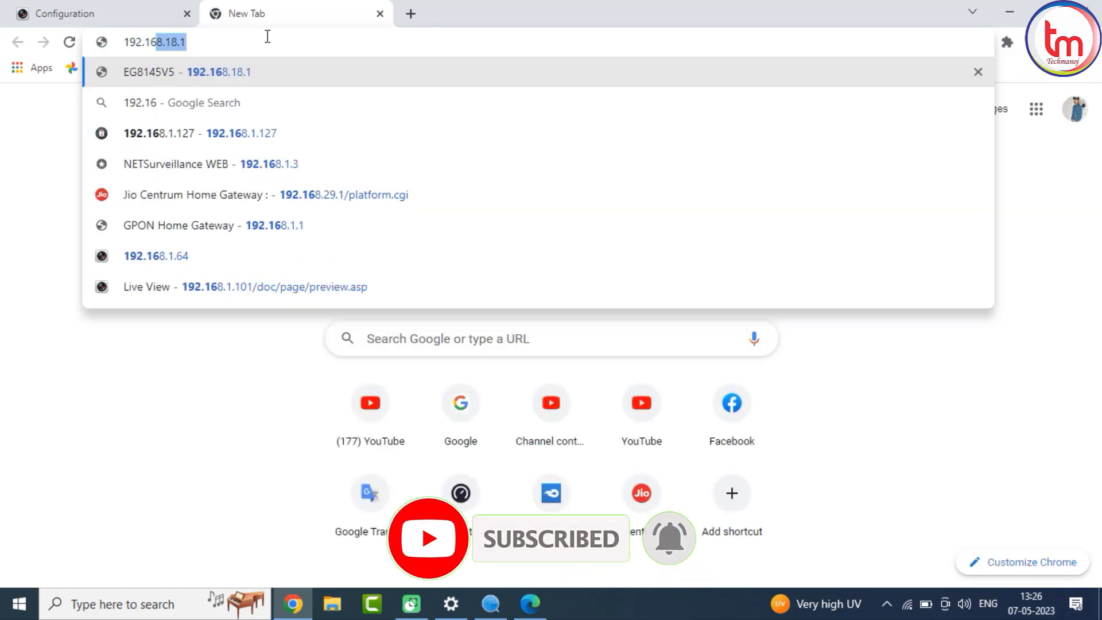
type("8.1.64")
key("Return")
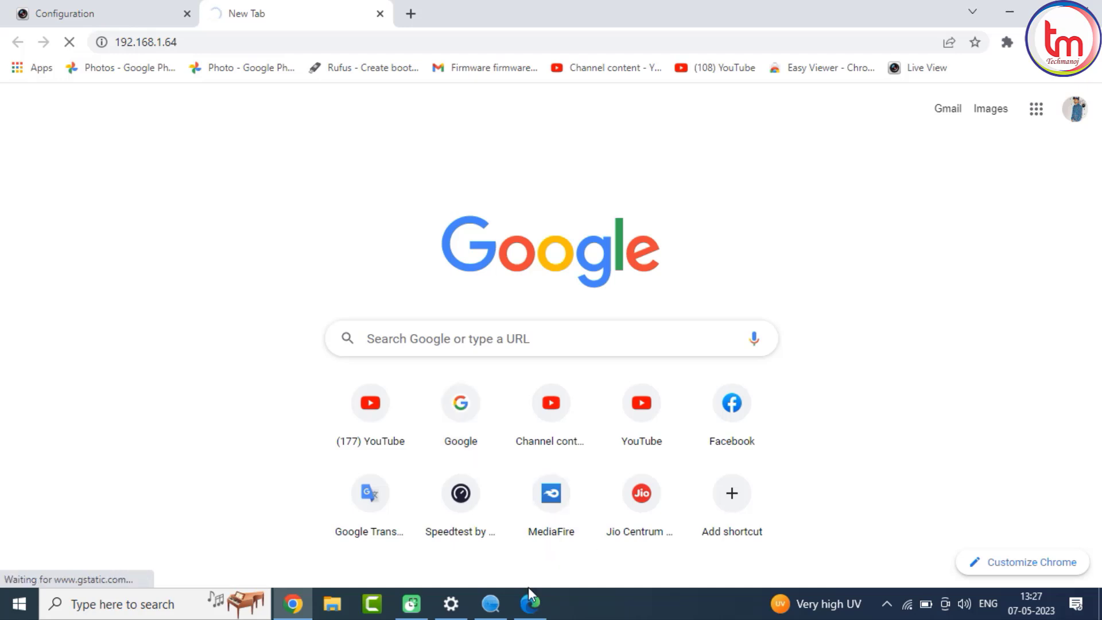
Switch to SADP and refresh the online device list to check the cameras.
left_click(491, 602)
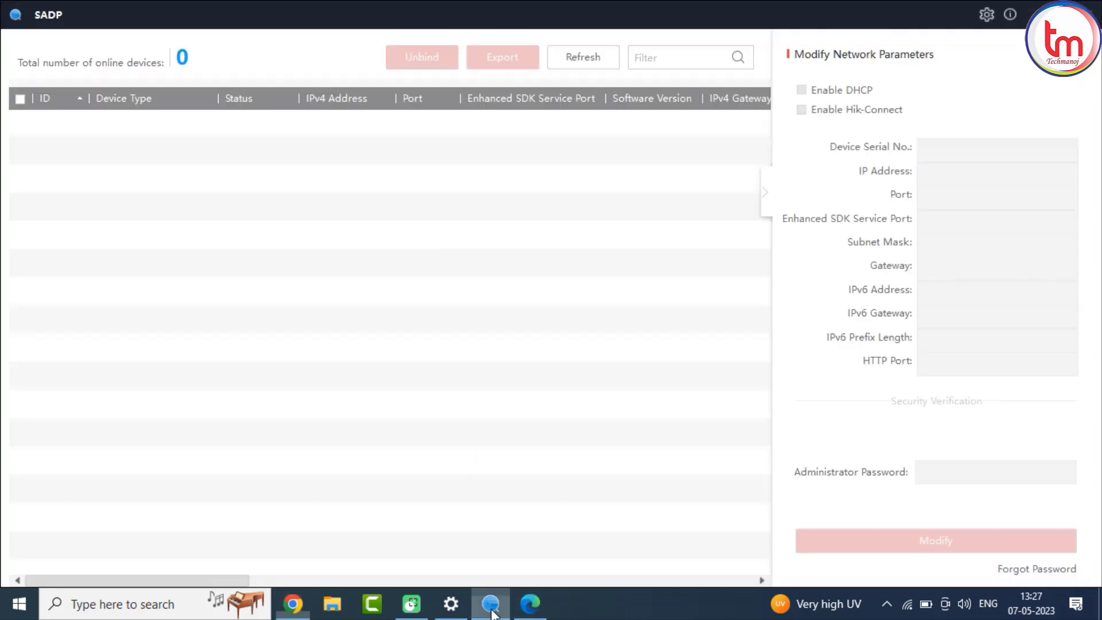
left_click(577, 60)
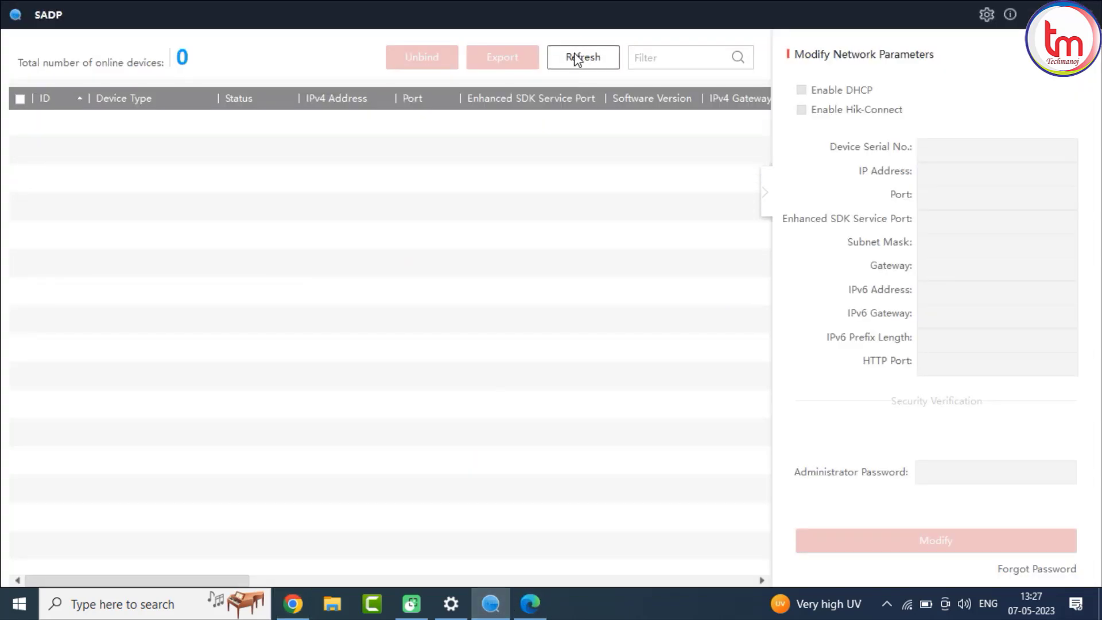
left_click(119, 183)
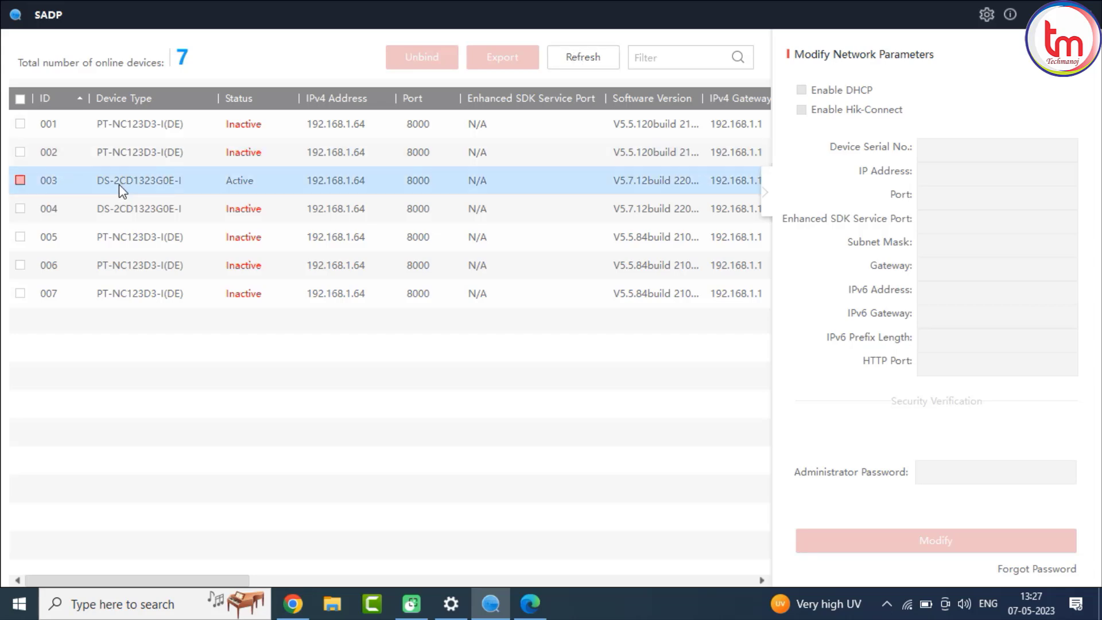
left_click(606, 59)
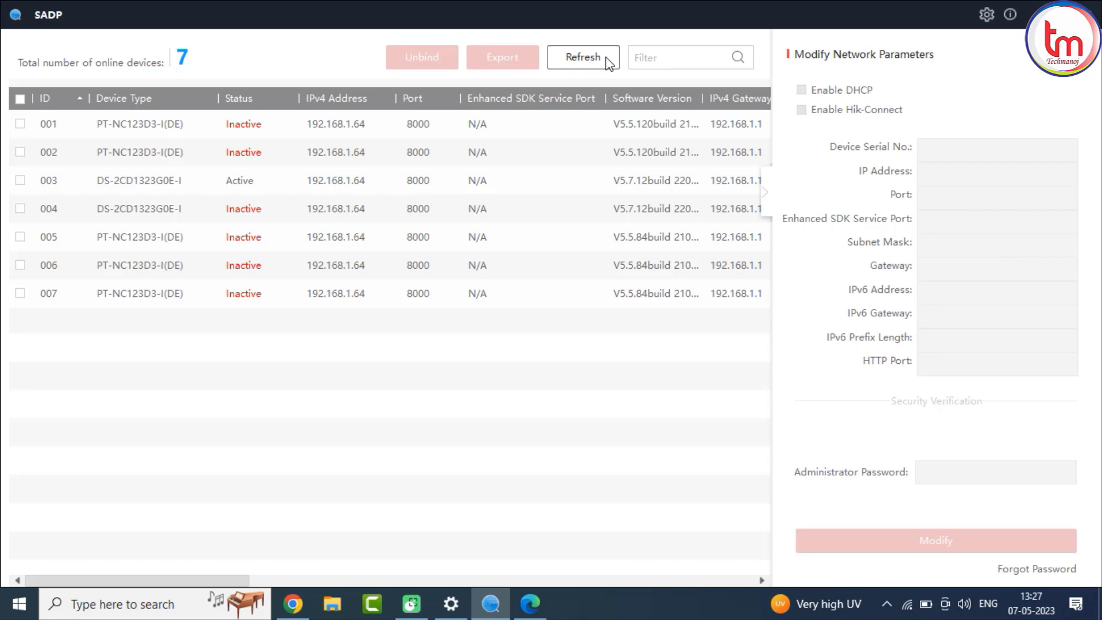
left_click(609, 60)
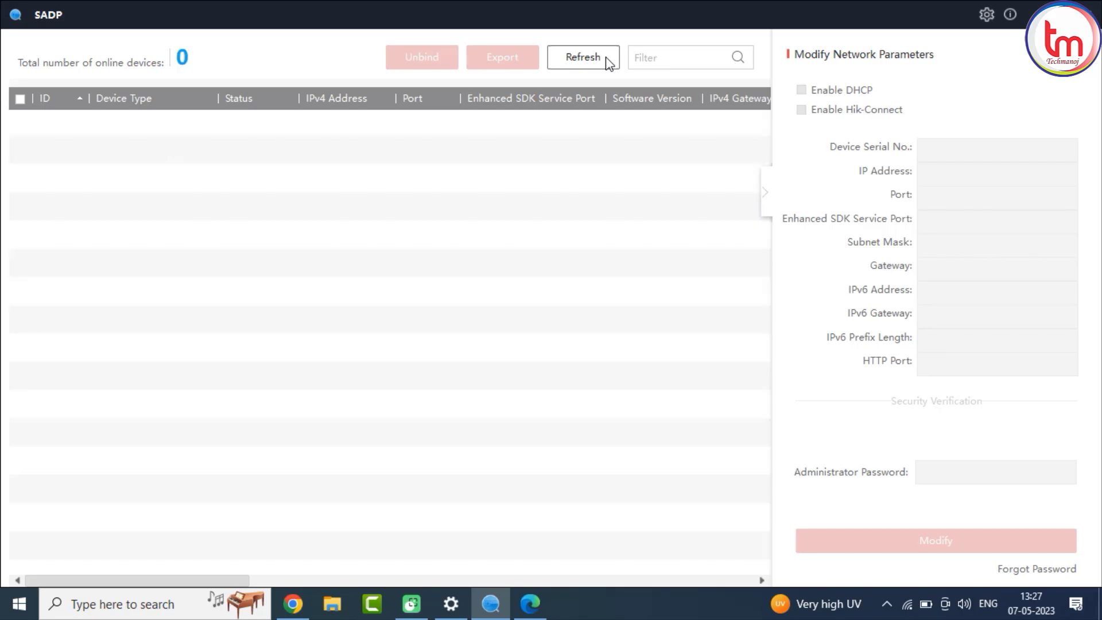
left_click(609, 61)
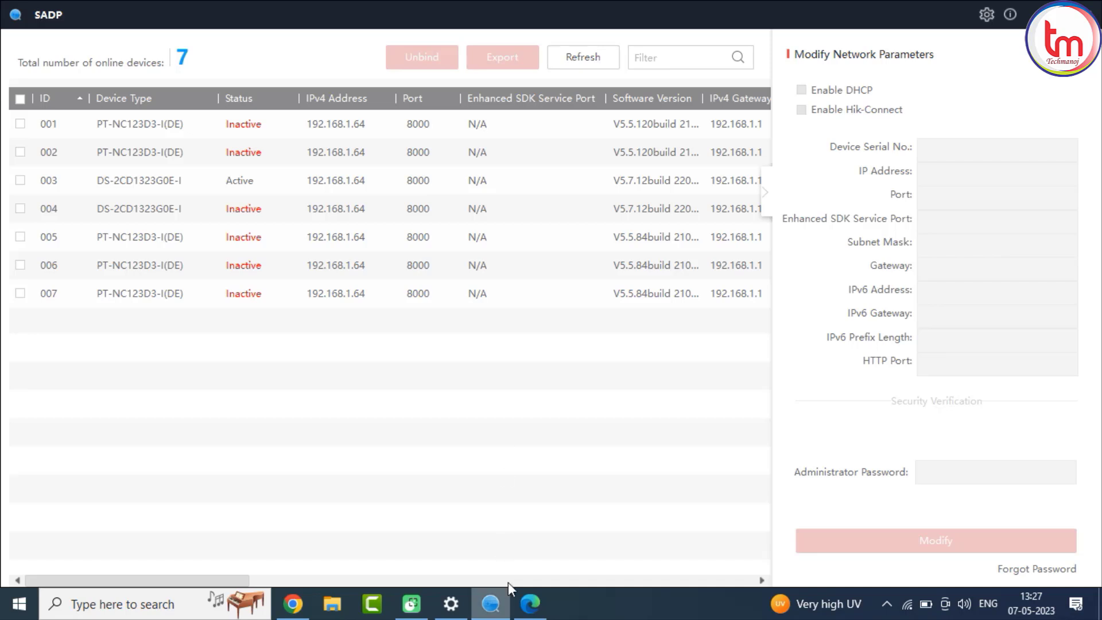
Return to the NVR's Camera Management page, select all IP camera channels and delete them.
left_click(530, 604)
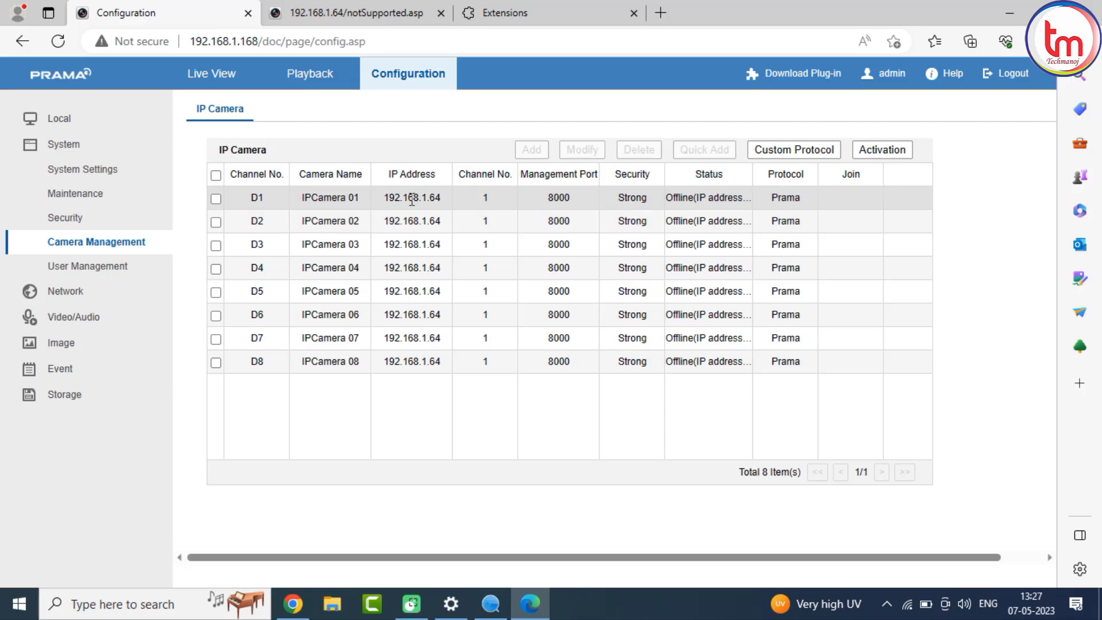
left_click(215, 175)
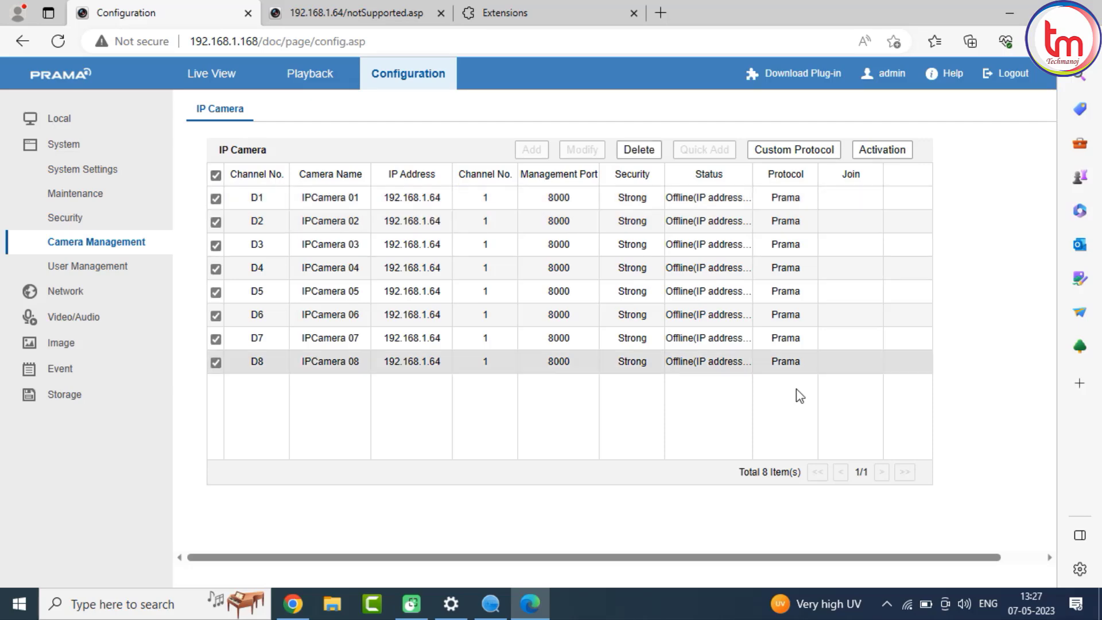
left_click(631, 150)
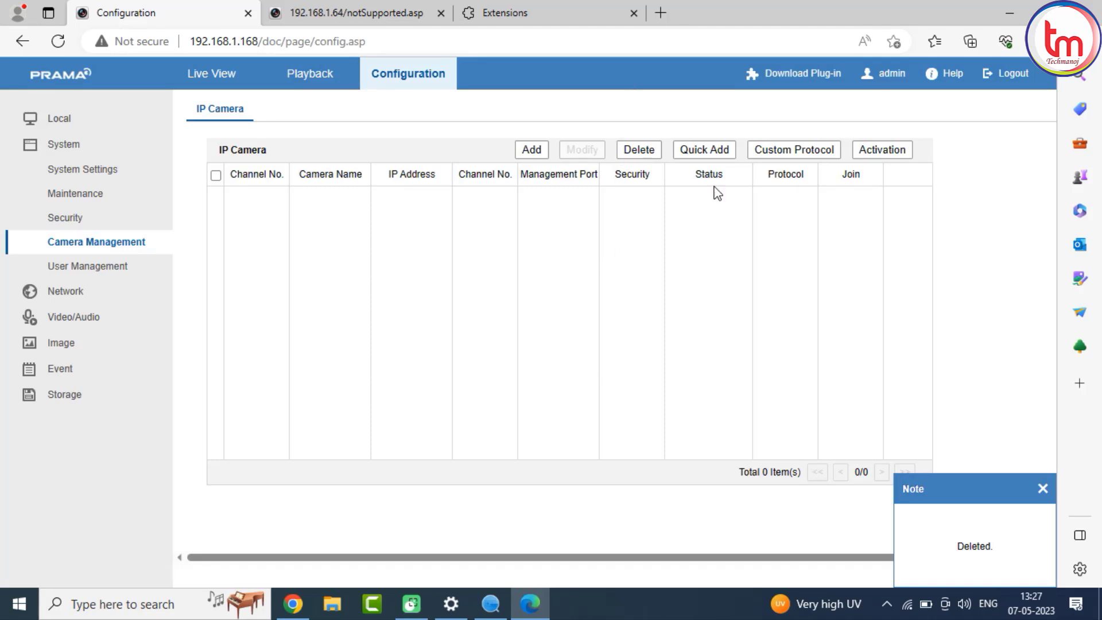
Start adding an IP camera and enter 192.168.1.10 as the IP camera address.
left_click(532, 150)
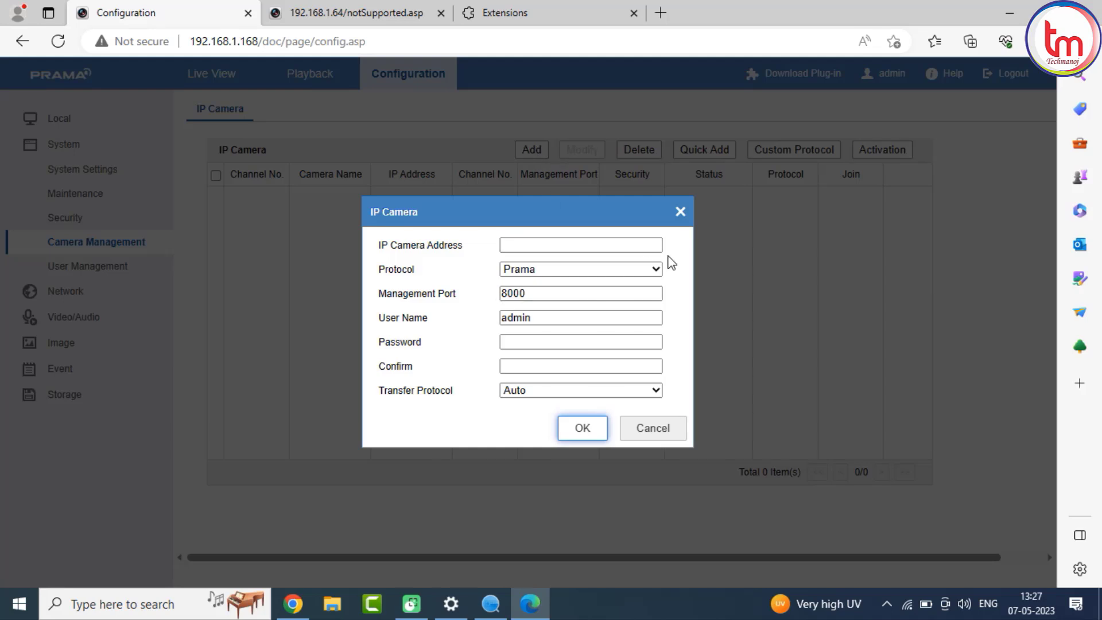
left_click(604, 243)
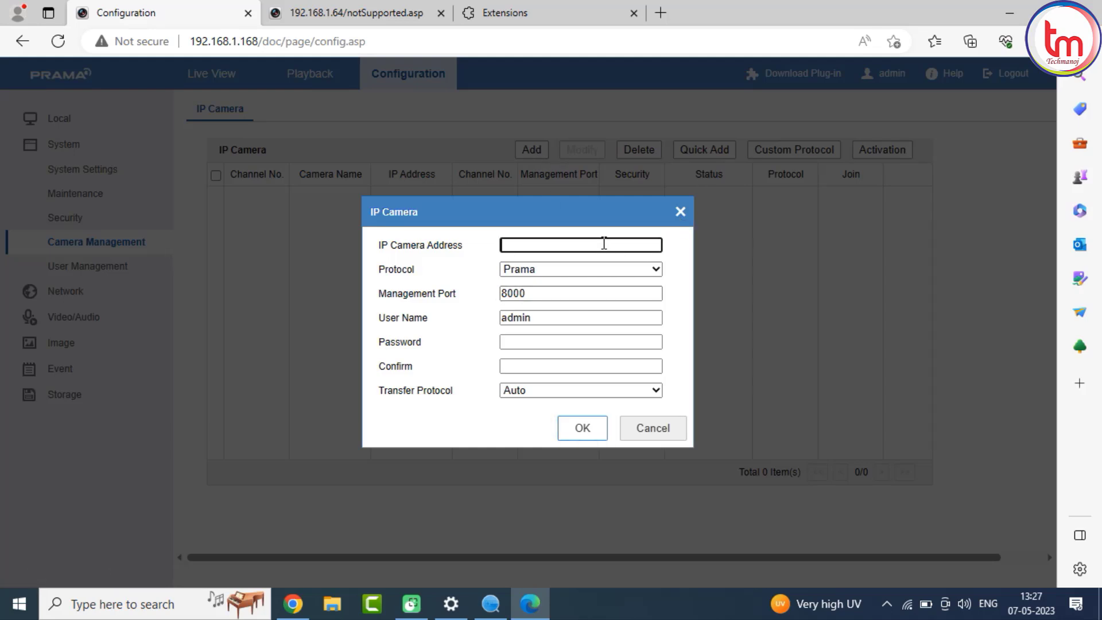
type("192.168.1.10")
left_click(534, 344)
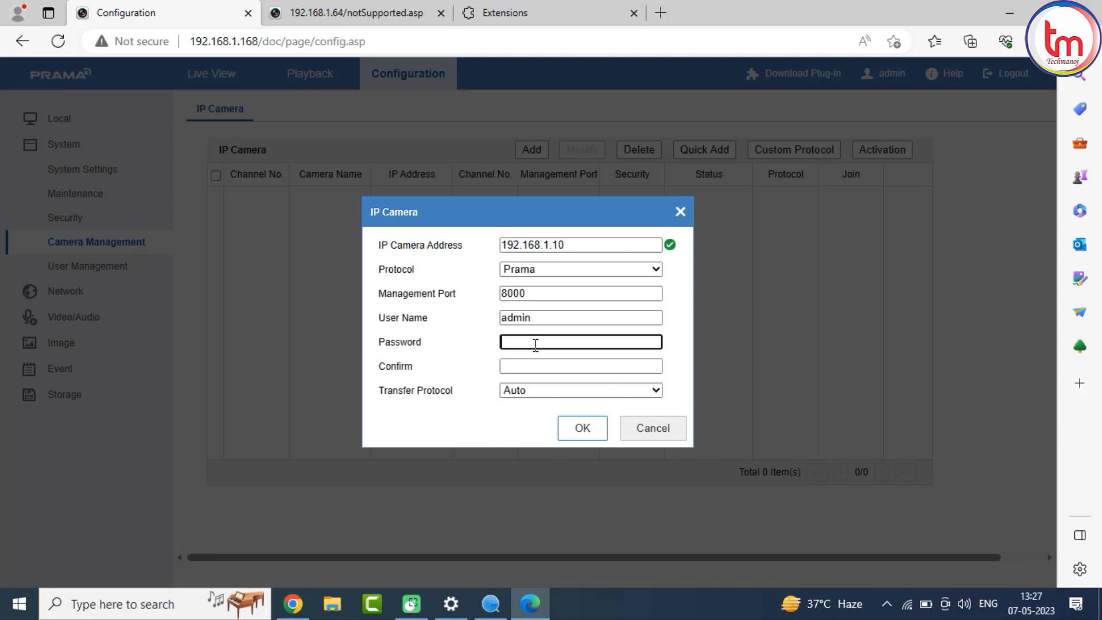
Enter and confirm the camera's admin password, save the new camera channel, and decline the browser's offer to store the password.
type("a")
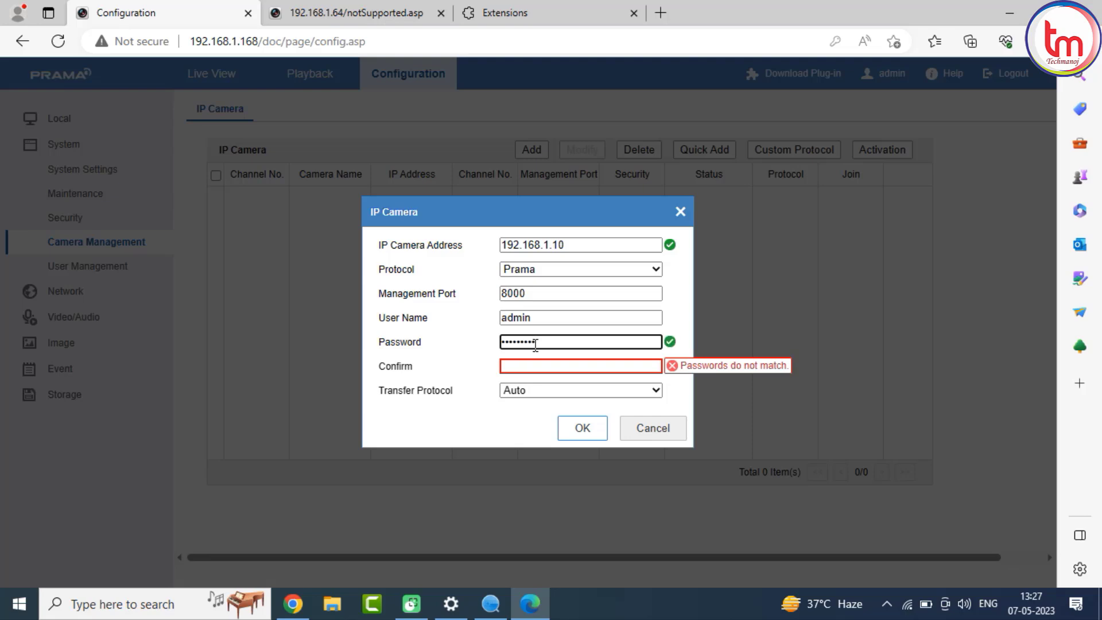
key("Tab")
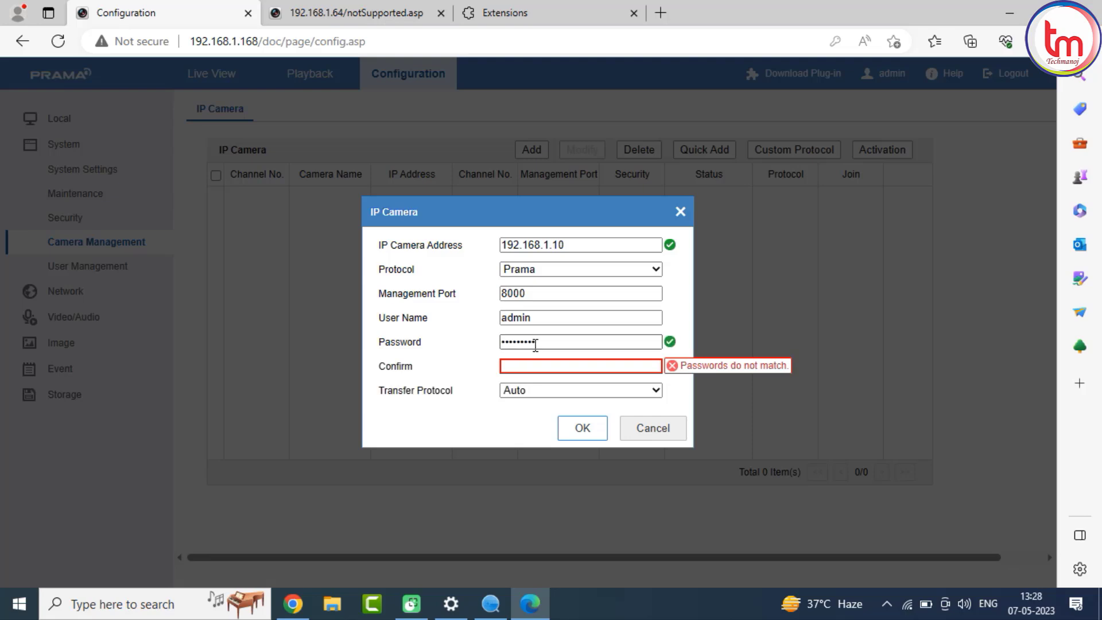
key("Tab")
type("••••")
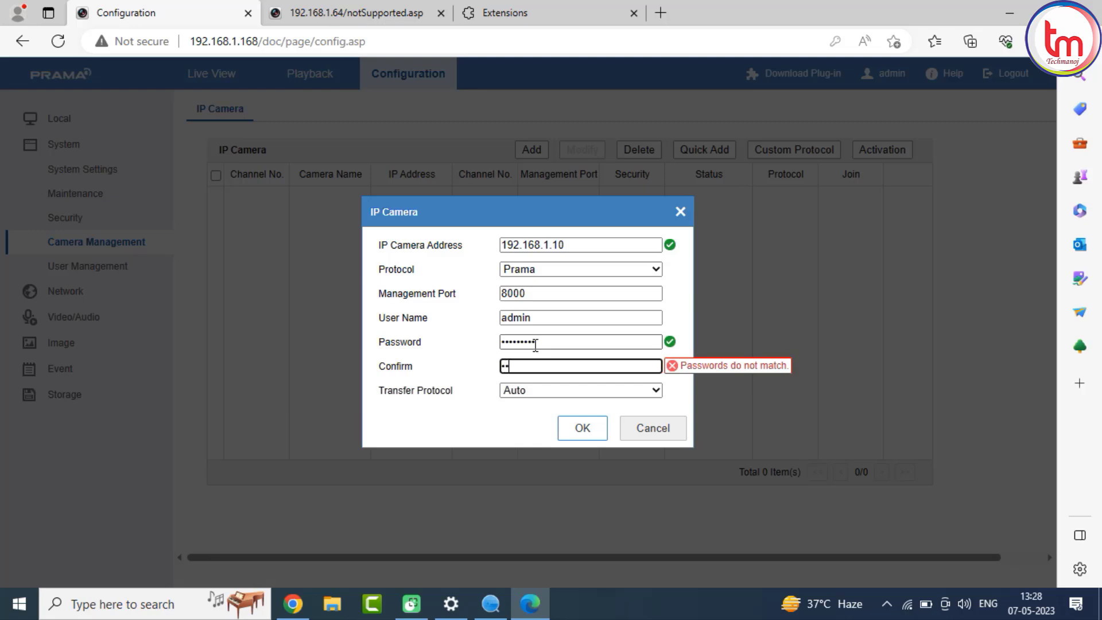
type("•••")
left_click(568, 430)
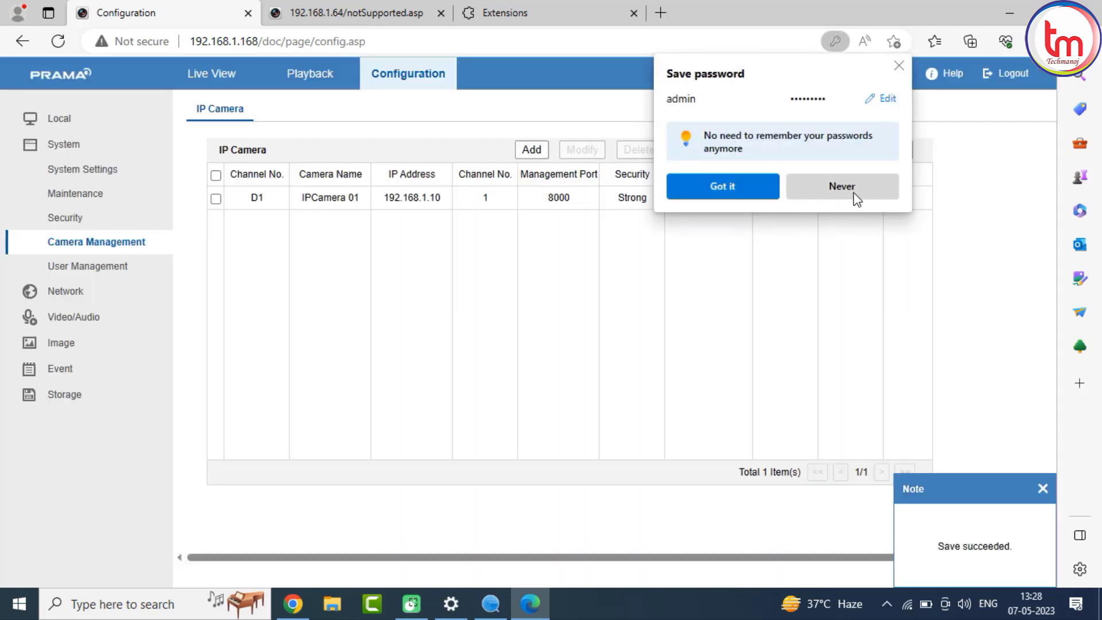
left_click(853, 192)
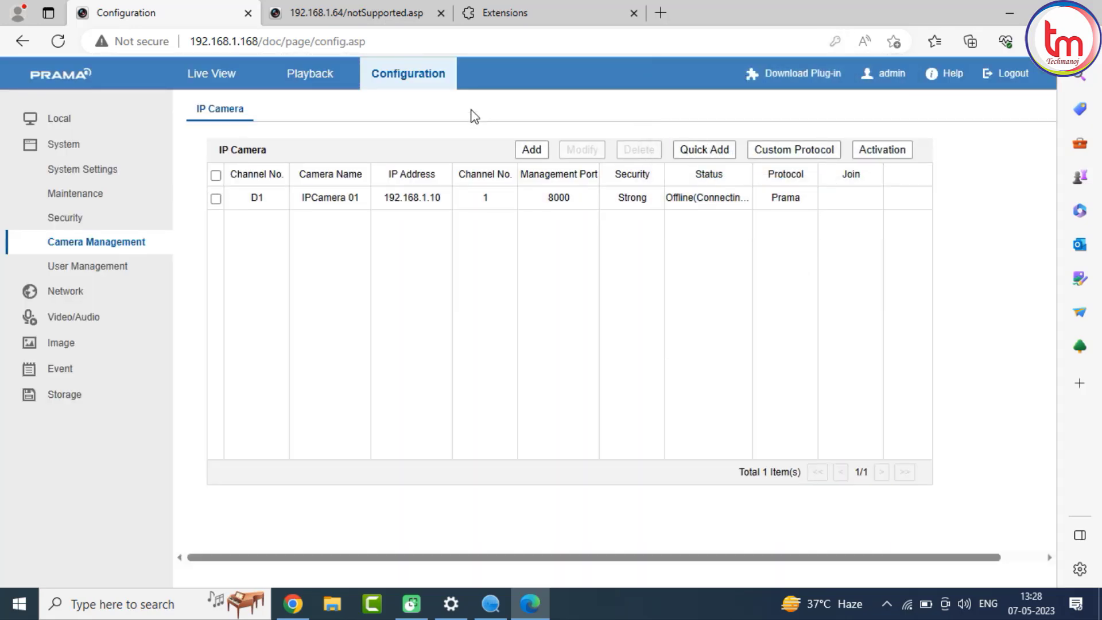
Open the Live View page.
left_click(232, 78)
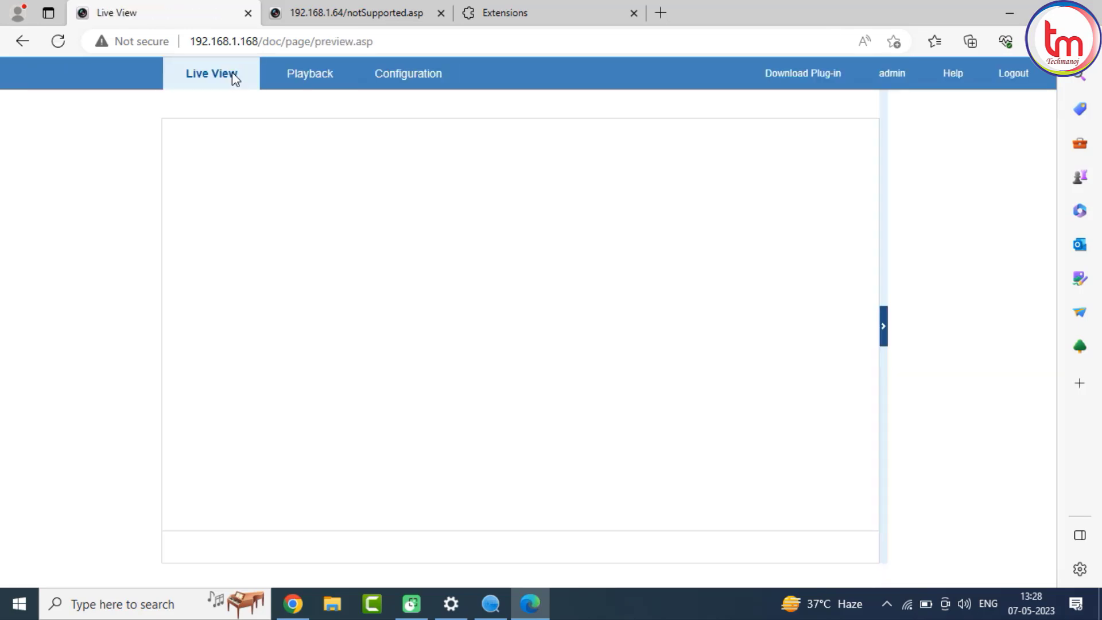